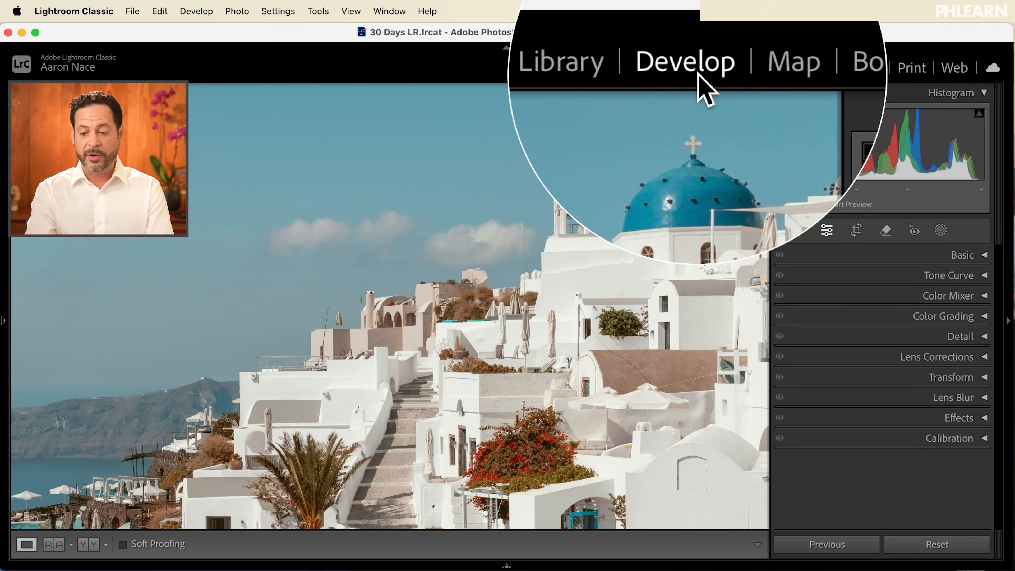
Step: Create six separate landscape masks for Sky, Mountains, Architecture, Vegetation, Water and Natural Ground
click(940, 233)
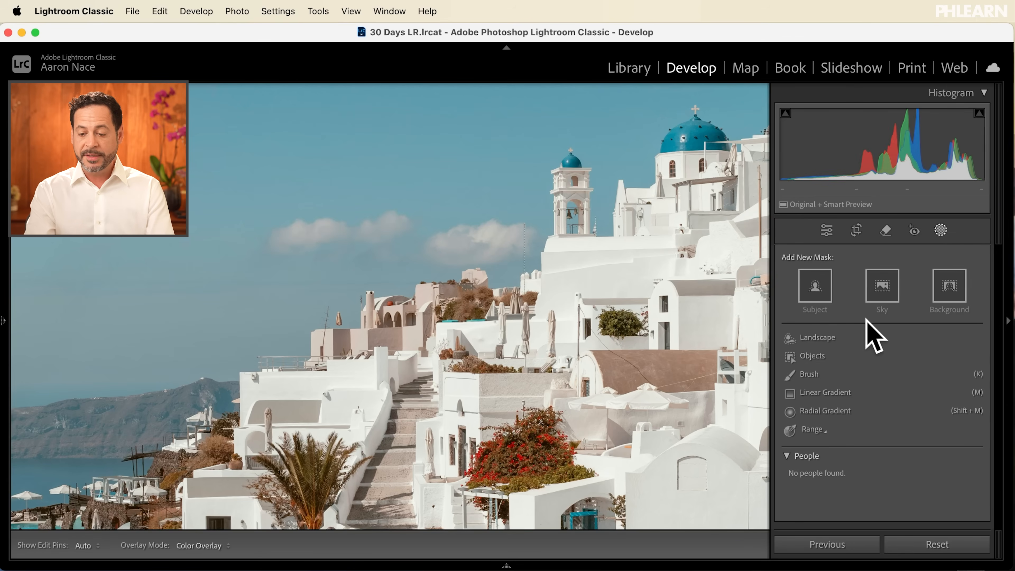
click(825, 339)
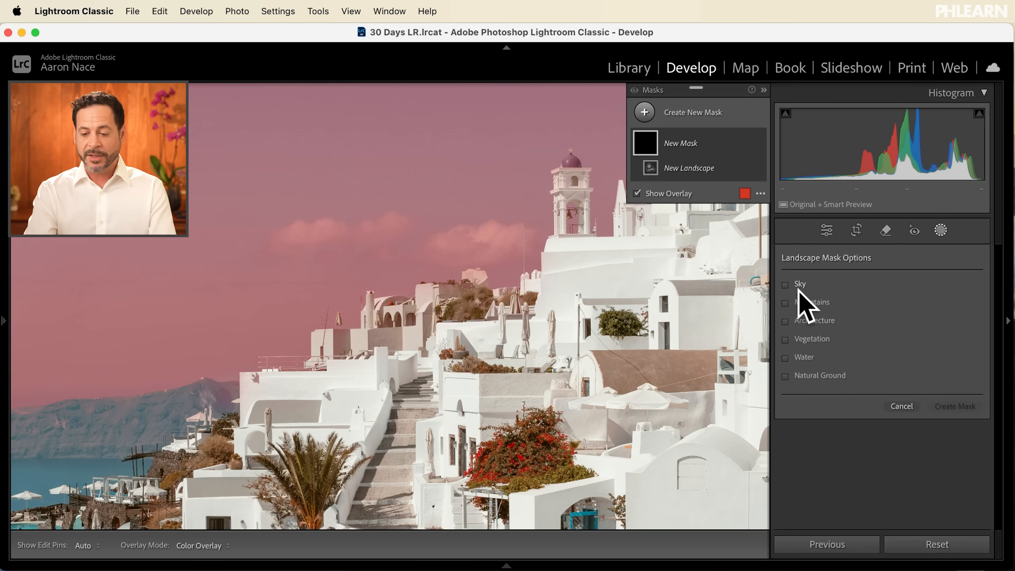
click(777, 282)
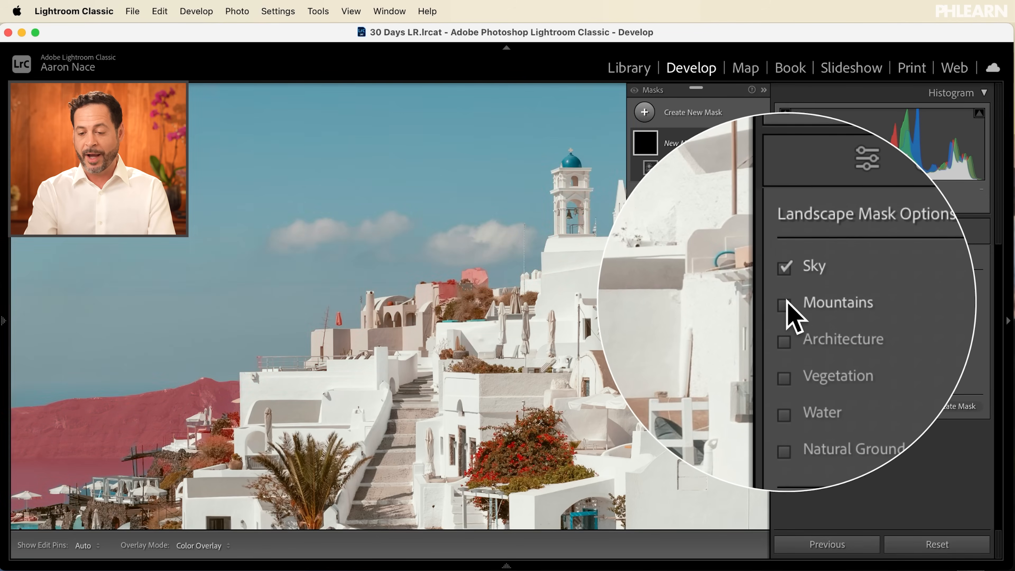
click(785, 304)
click(786, 318)
click(786, 340)
click(786, 374)
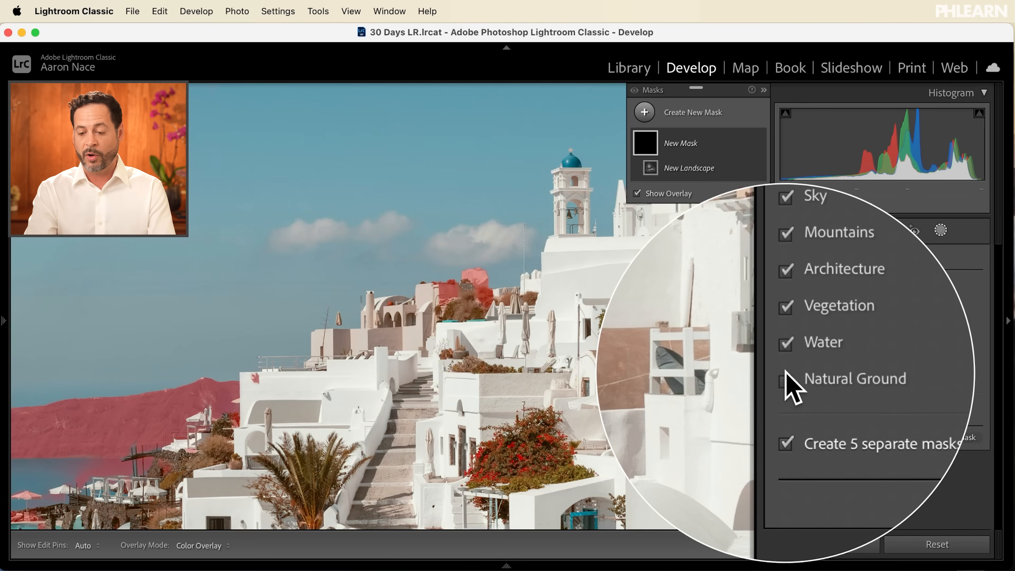
click(786, 376)
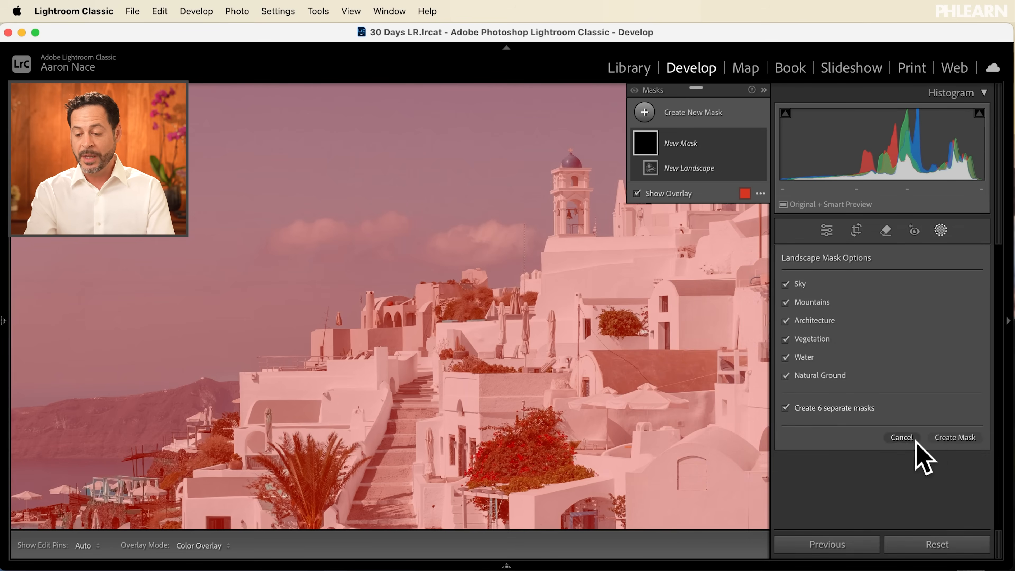
click(954, 436)
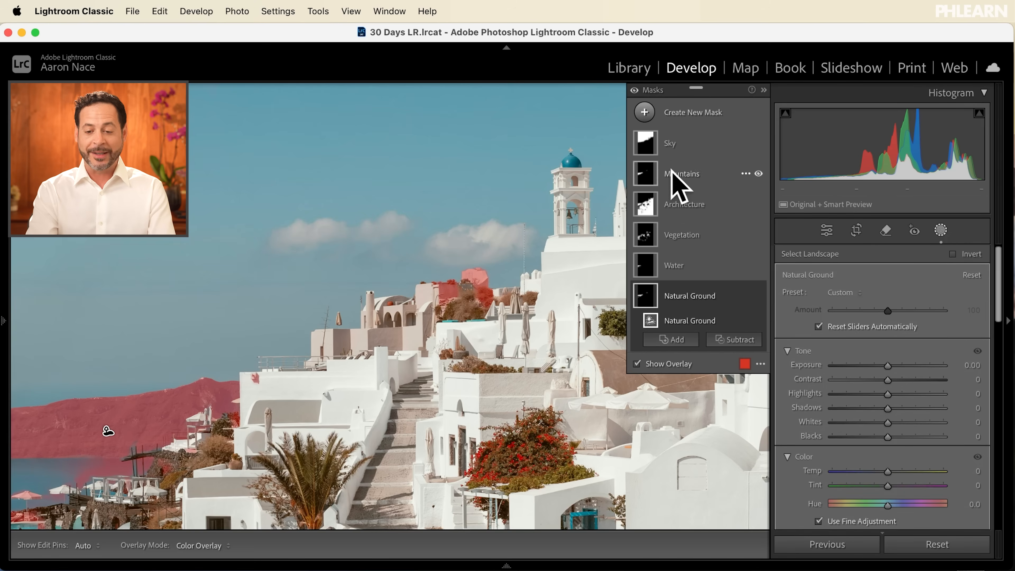
Step: Adjust the Sky mask with Exposure 0.42, Saturation 57 and Temp -20
click(672, 143)
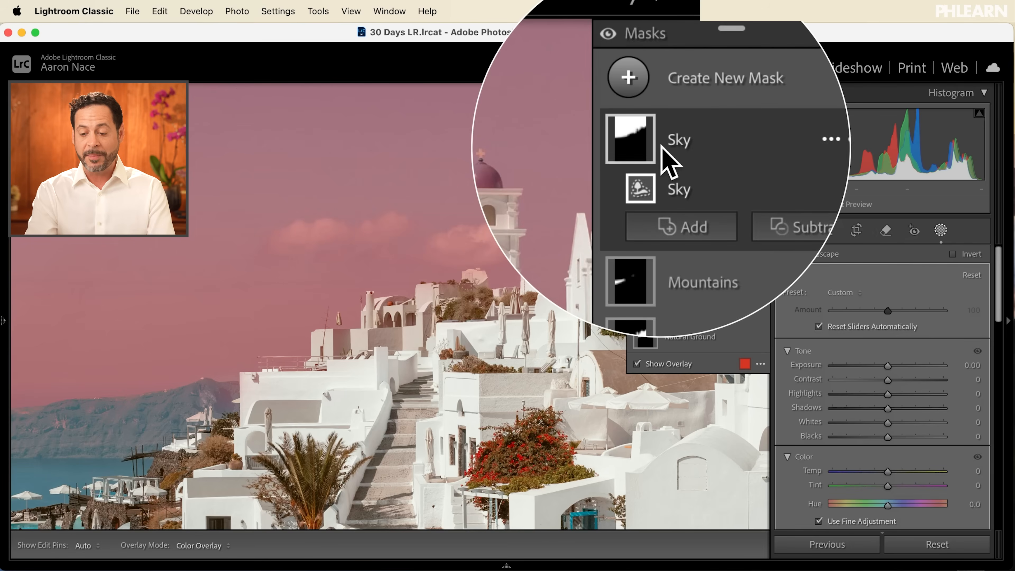
drag(888, 366, 893, 366)
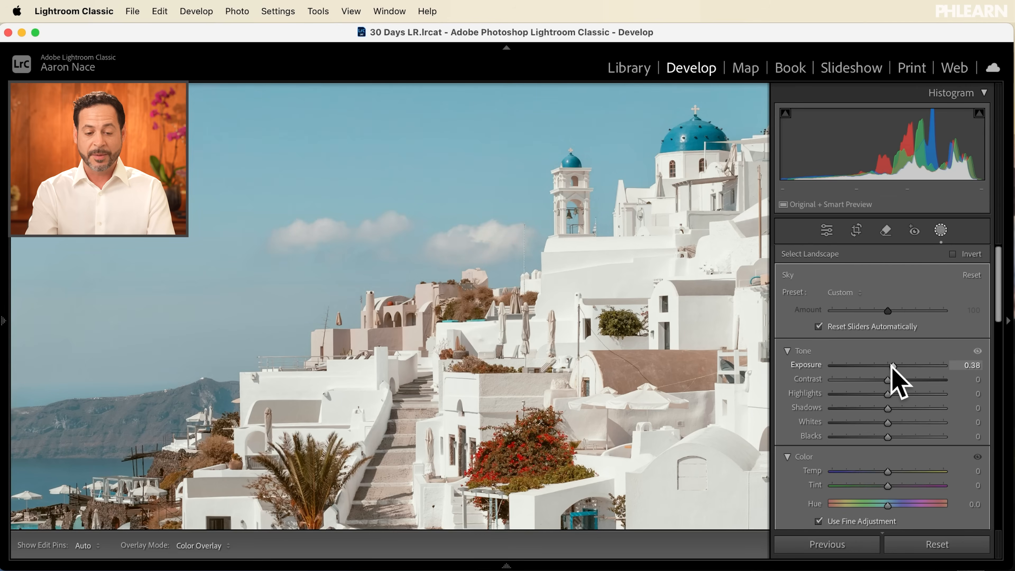
scroll(894, 367, down, 3)
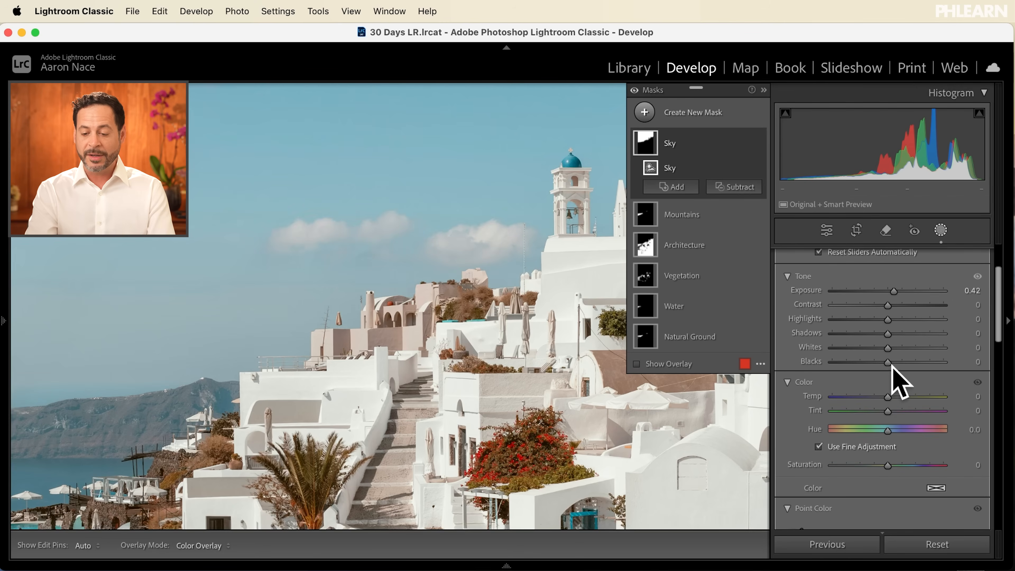
drag(888, 465, 919, 469)
drag(888, 395, 874, 395)
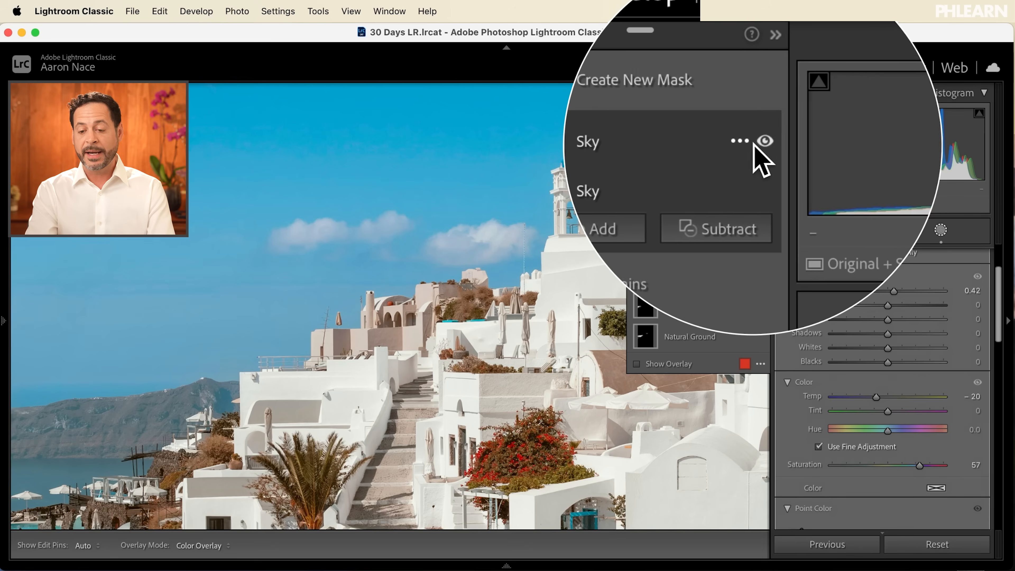
Step: Compare the photo with and without the Sky mask's adjustments, first for that mask alone and then for all masks
click(758, 143)
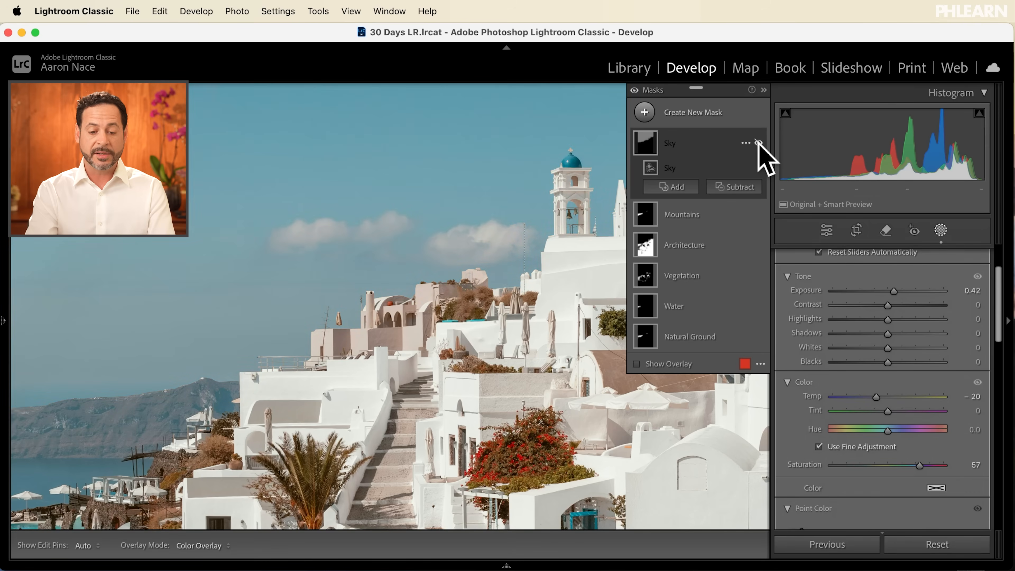
click(759, 142)
click(758, 142)
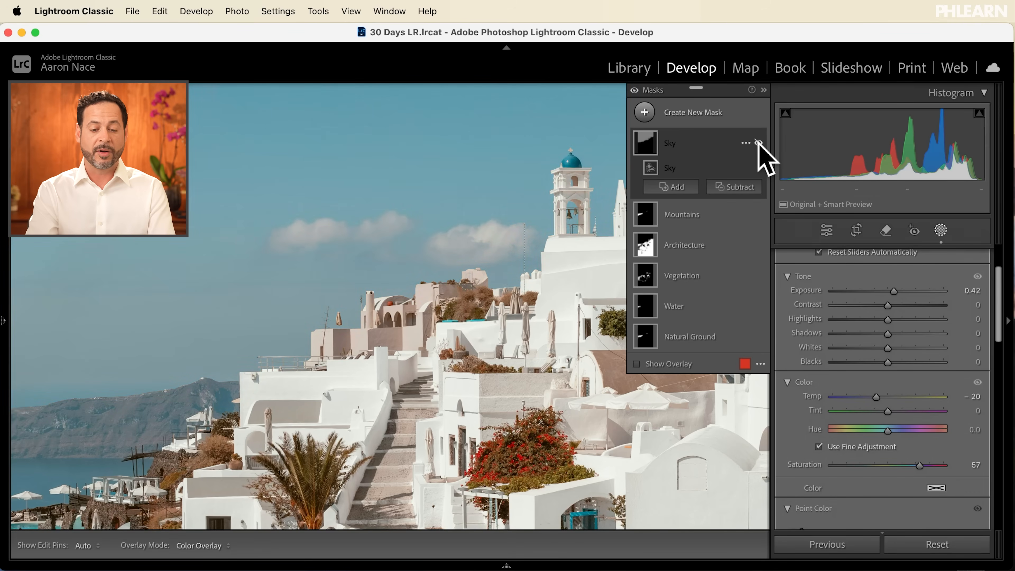
click(758, 143)
click(758, 143)
click(758, 143)
click(759, 143)
click(759, 143)
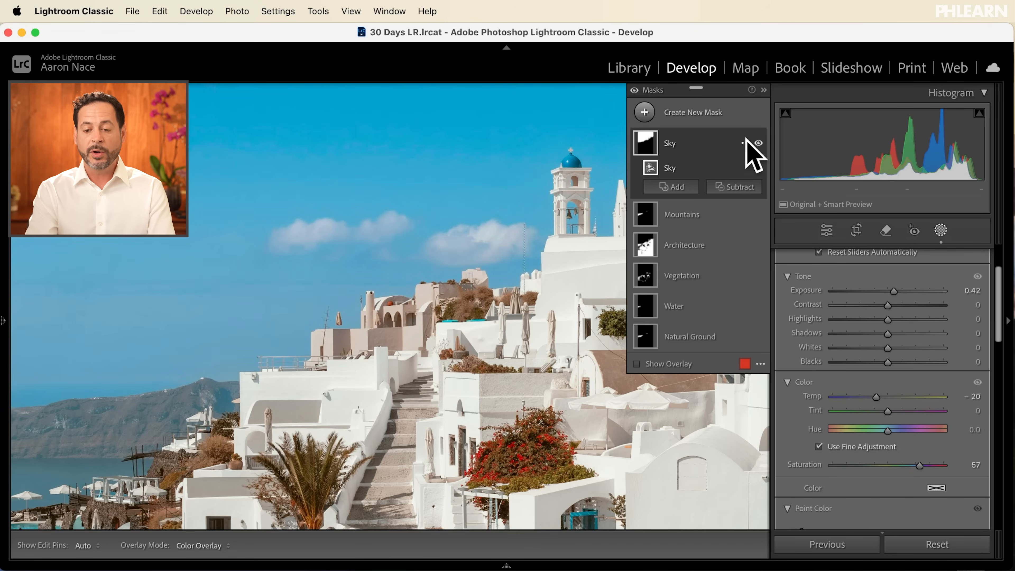
click(635, 90)
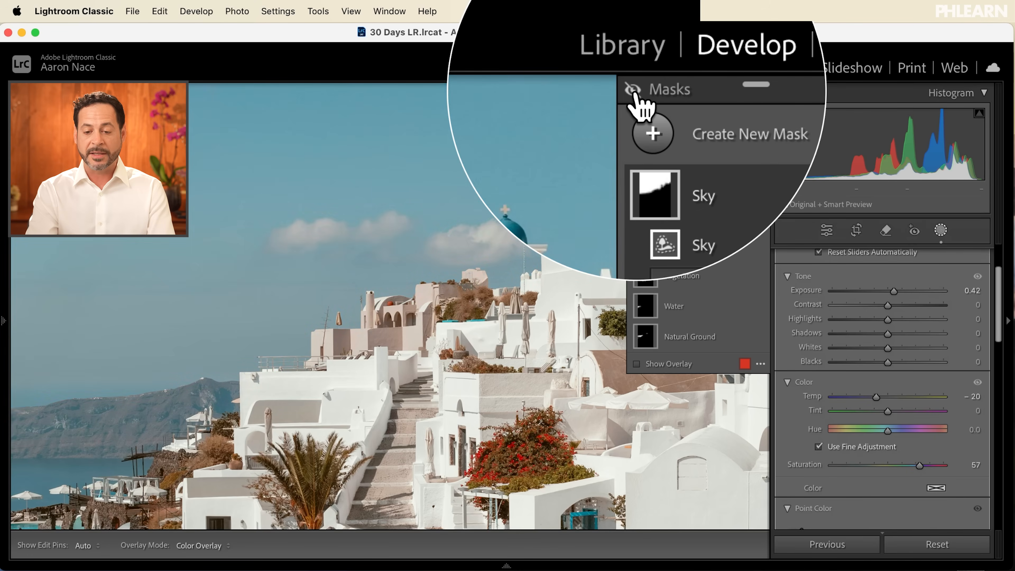
click(634, 90)
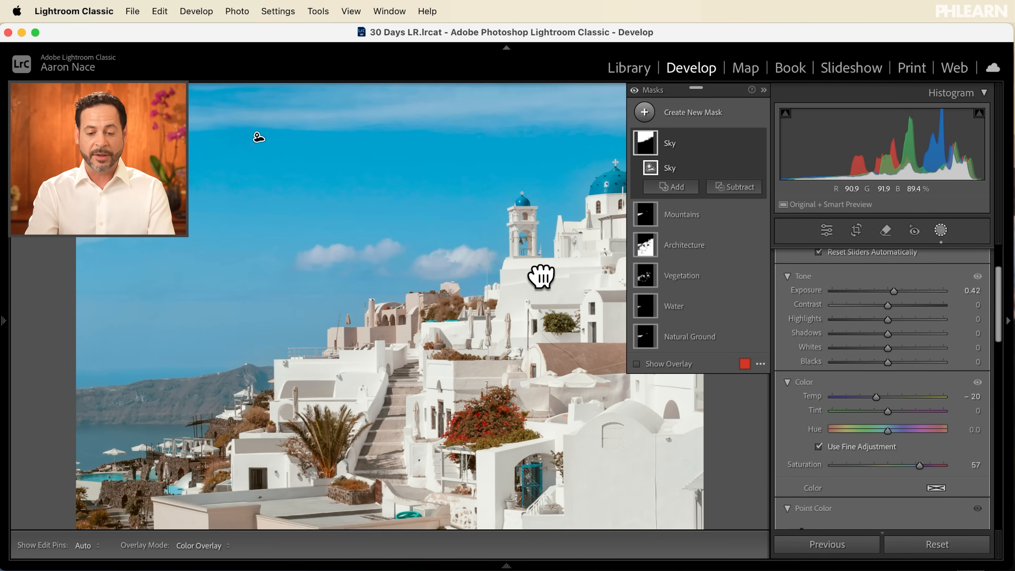
click(538, 274)
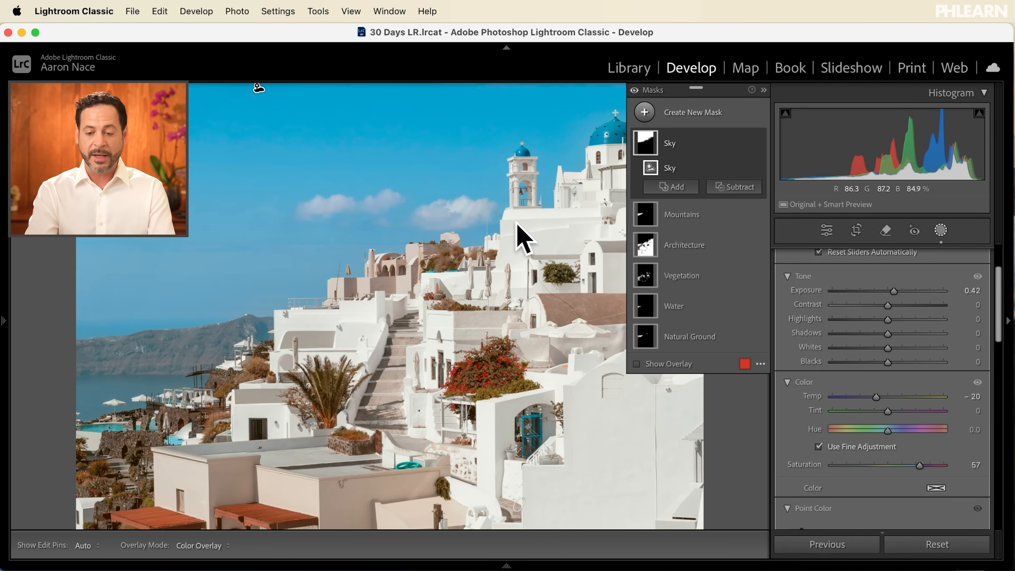
Step: Adjust the Mountains mask with Temp 9, Tint -23 and Contrast 45
click(693, 216)
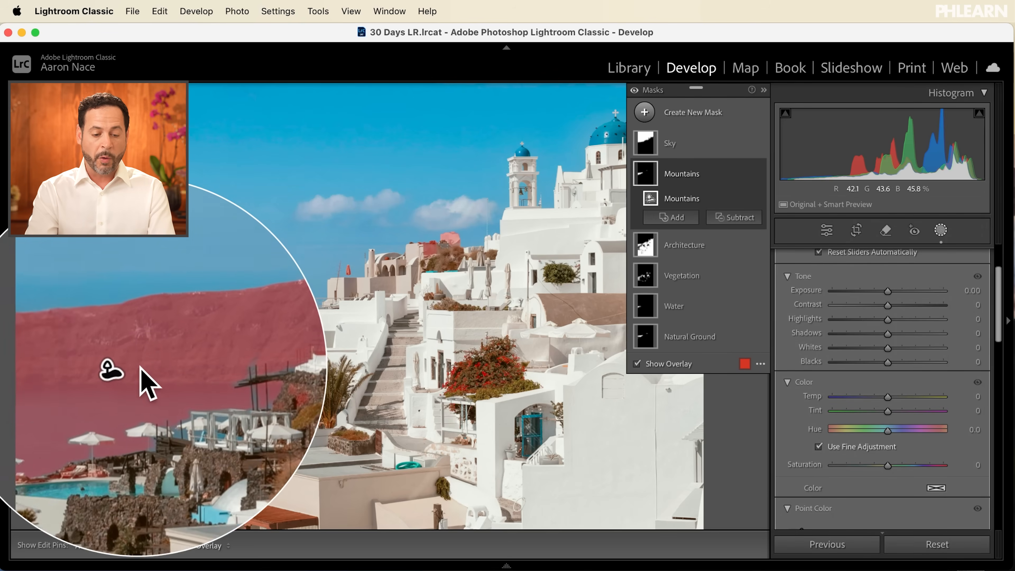
click(653, 367)
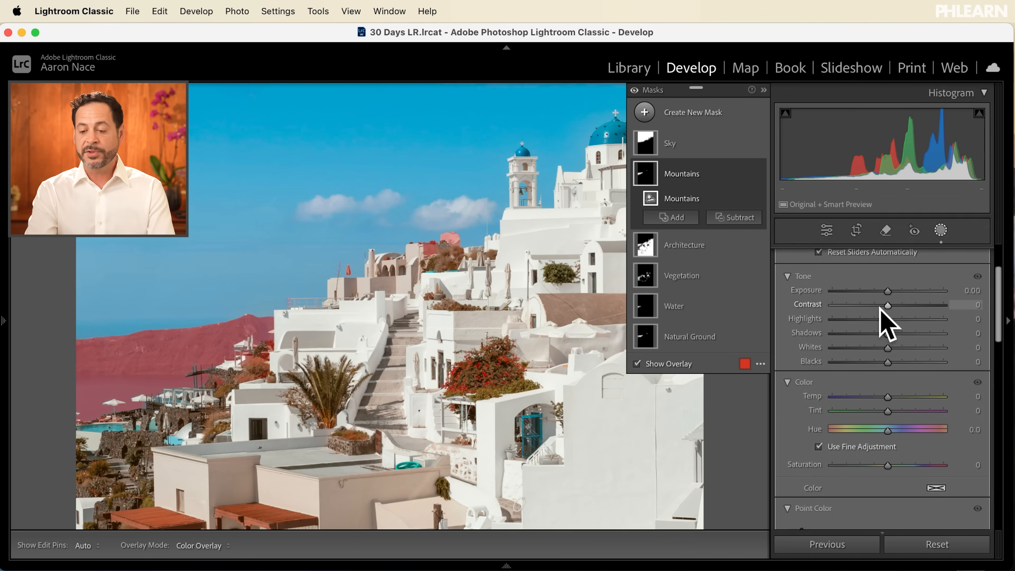
scroll(879, 312, down, 1)
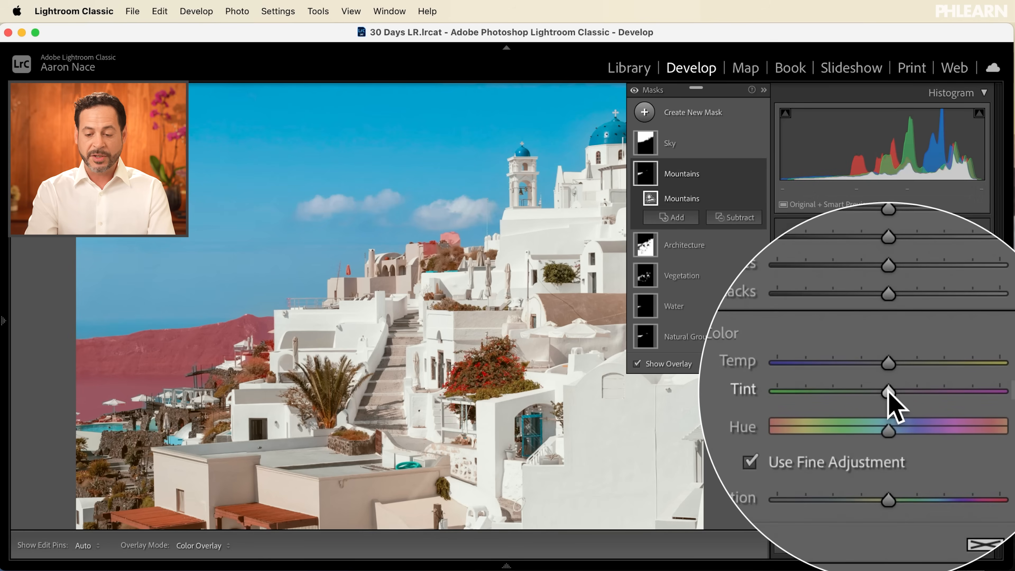
click(886, 392)
mouse_move(886, 391)
mouse_down()
mouse_move(870, 391)
mouse_move(895, 377)
mouse_up()
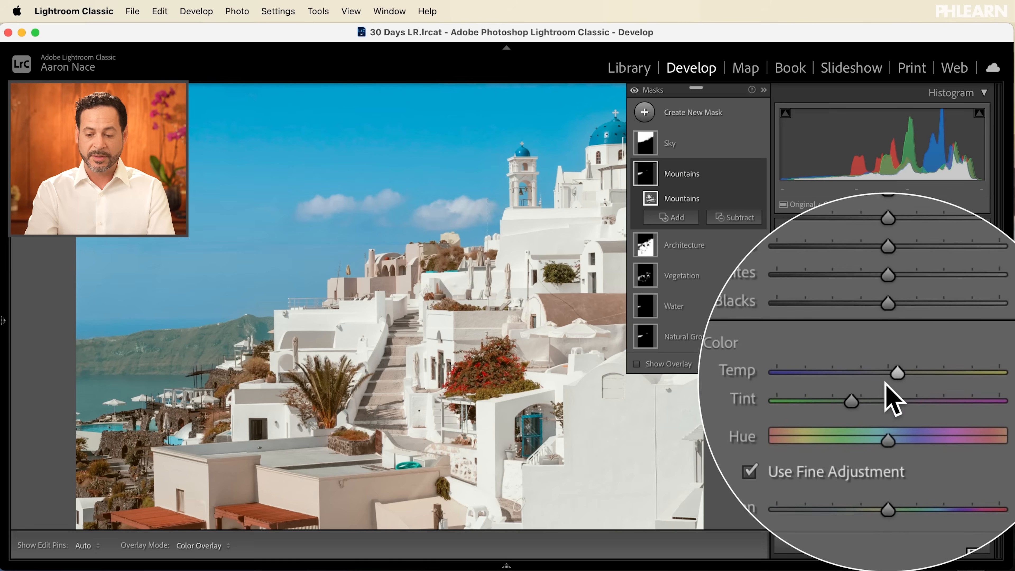
click(873, 393)
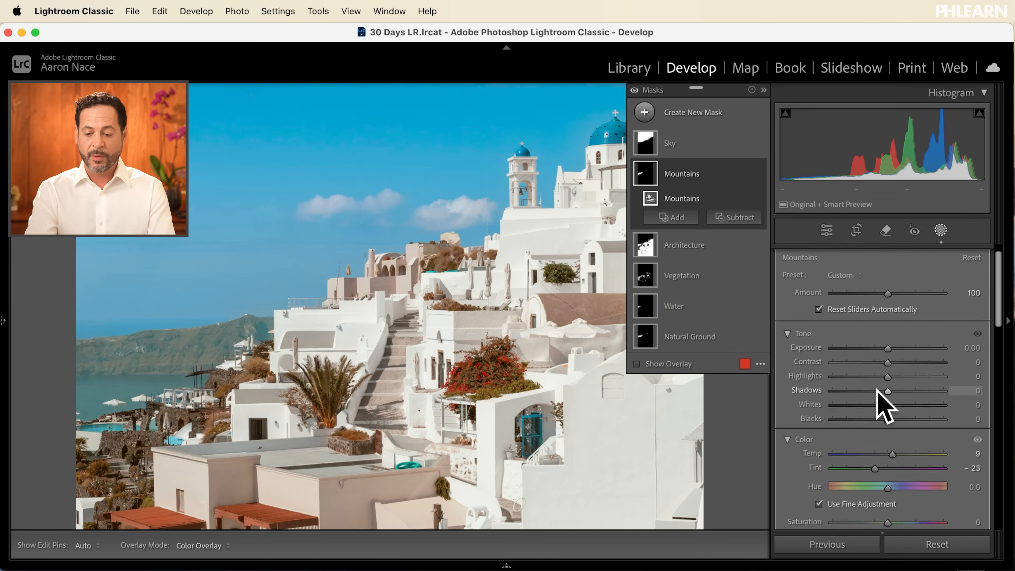
drag(888, 380, 907, 379)
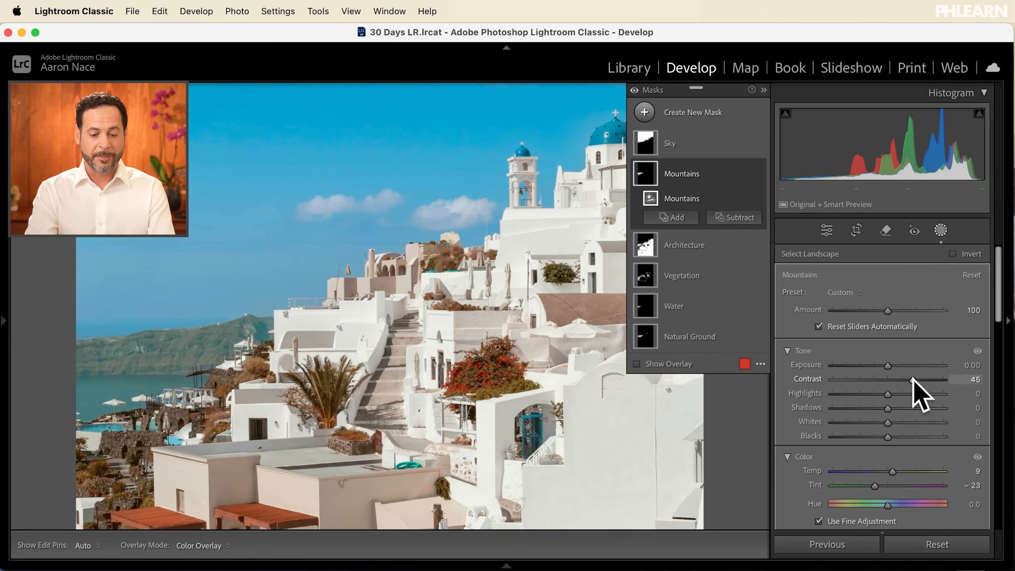
Step: Set the Architecture mask's Contrast to 30
click(706, 248)
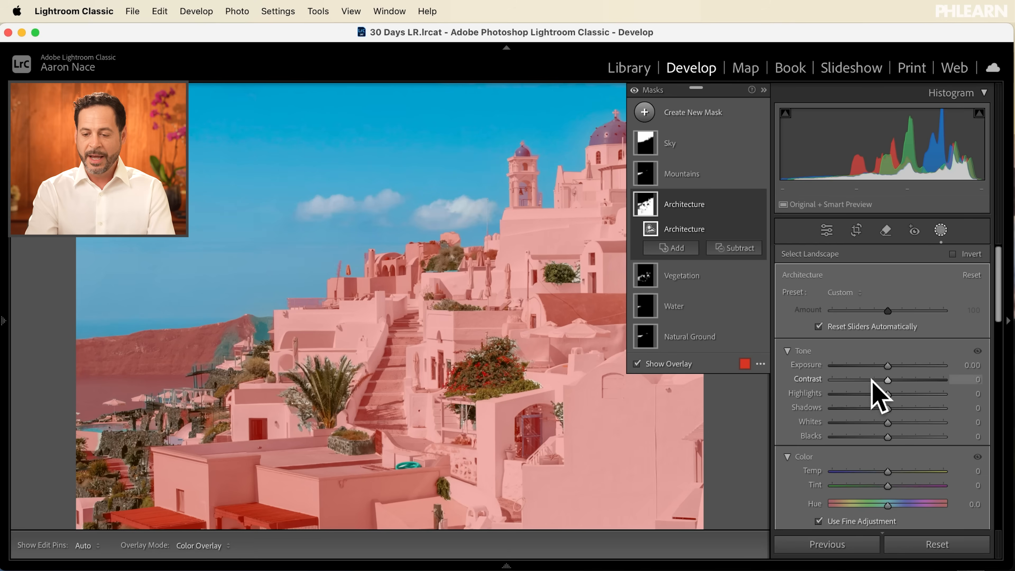
drag(888, 379, 904, 381)
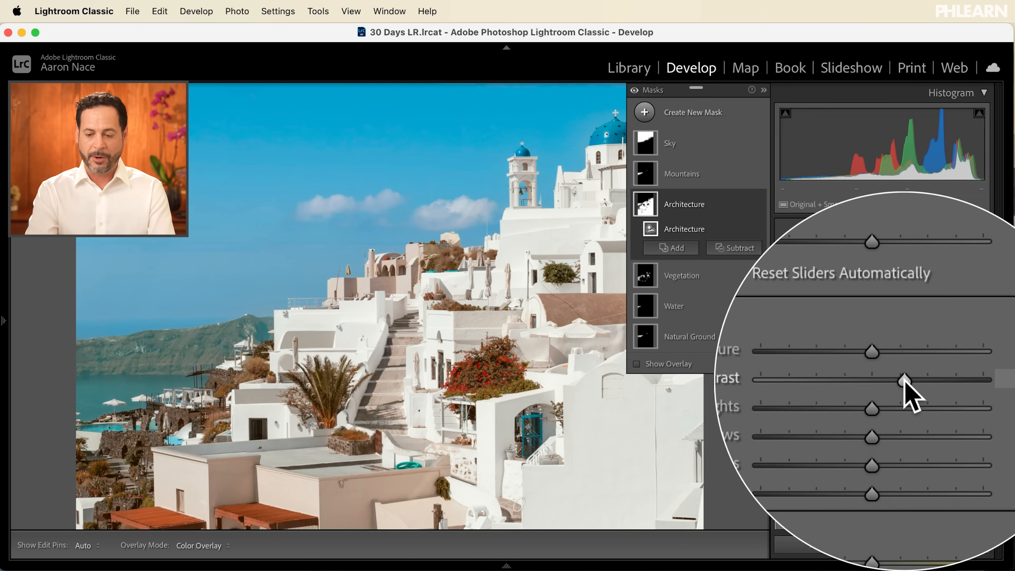
scroll(906, 391, down, 3)
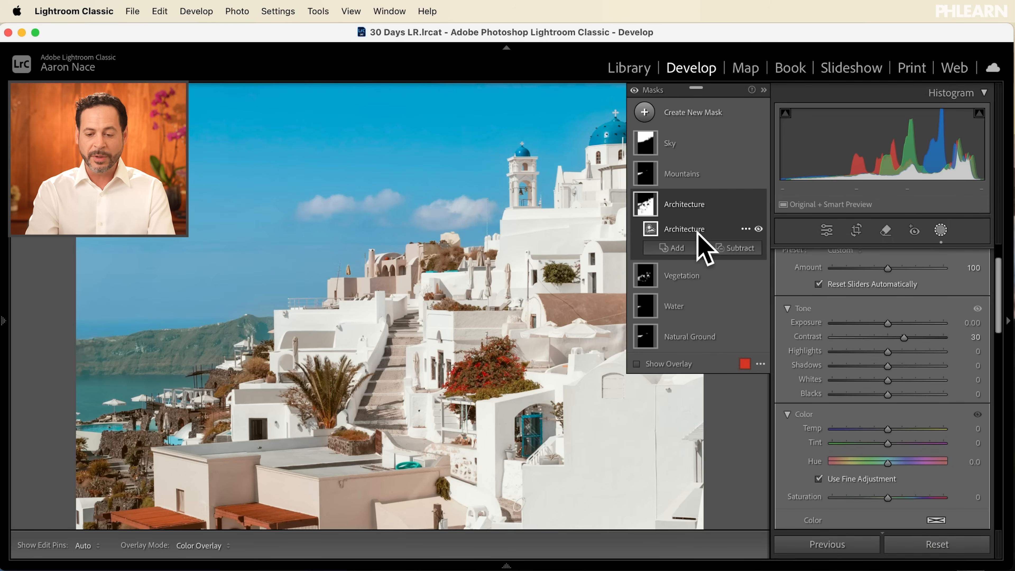
Step: On the Vegetation mask, sample the brownish palm foliage with Point Color, set its Hue Shift to 71 and the mask's Saturation to 29
click(688, 276)
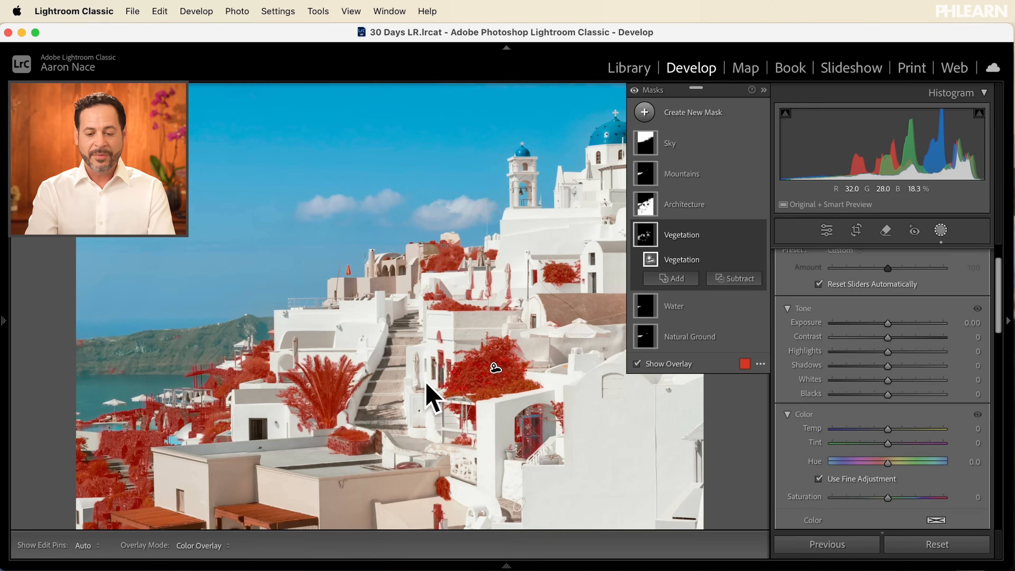
scroll(895, 412, down, 5)
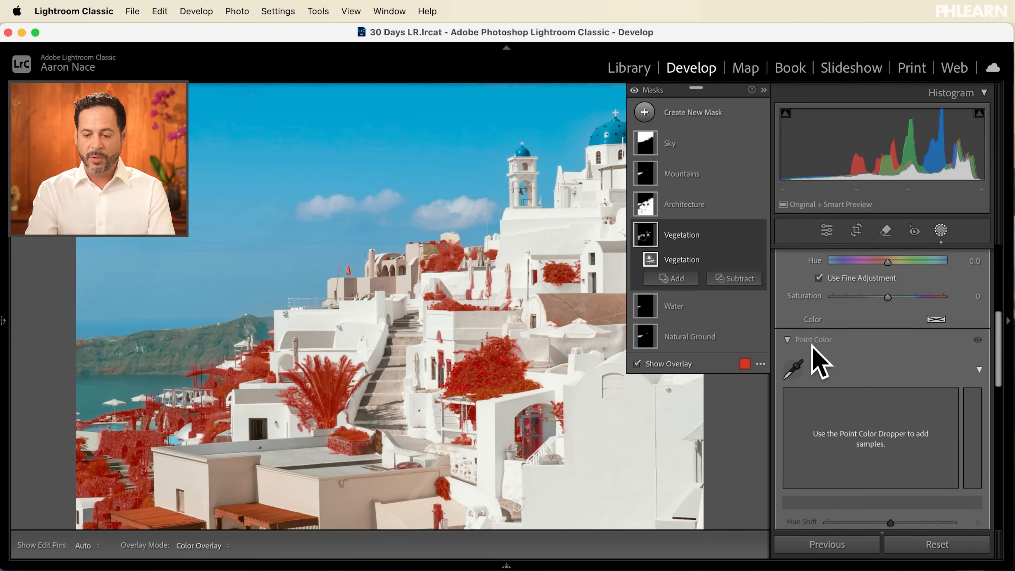
click(793, 368)
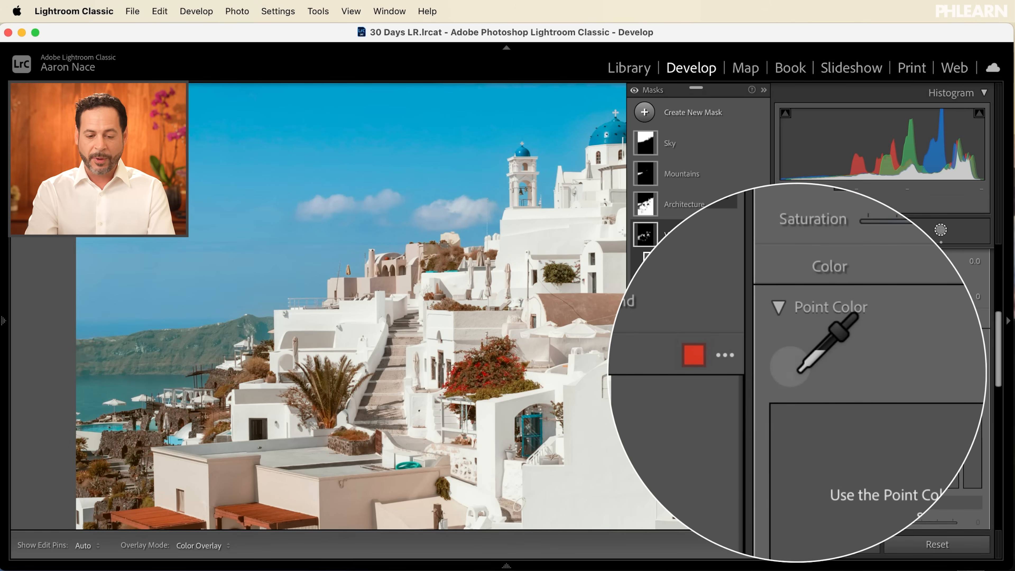
drag(404, 363, 324, 382)
scroll(901, 428, down, 3)
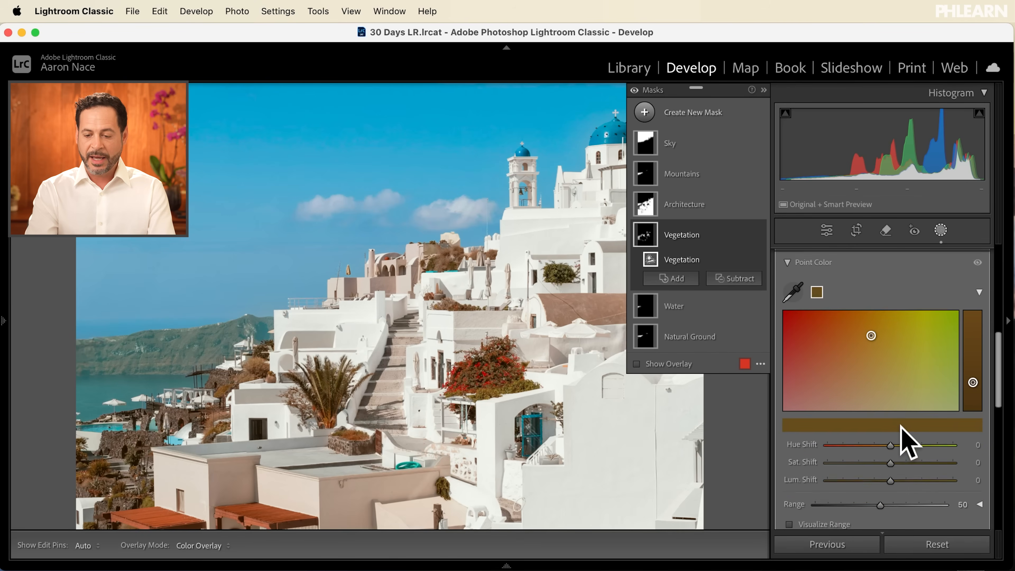
drag(890, 439, 903, 438)
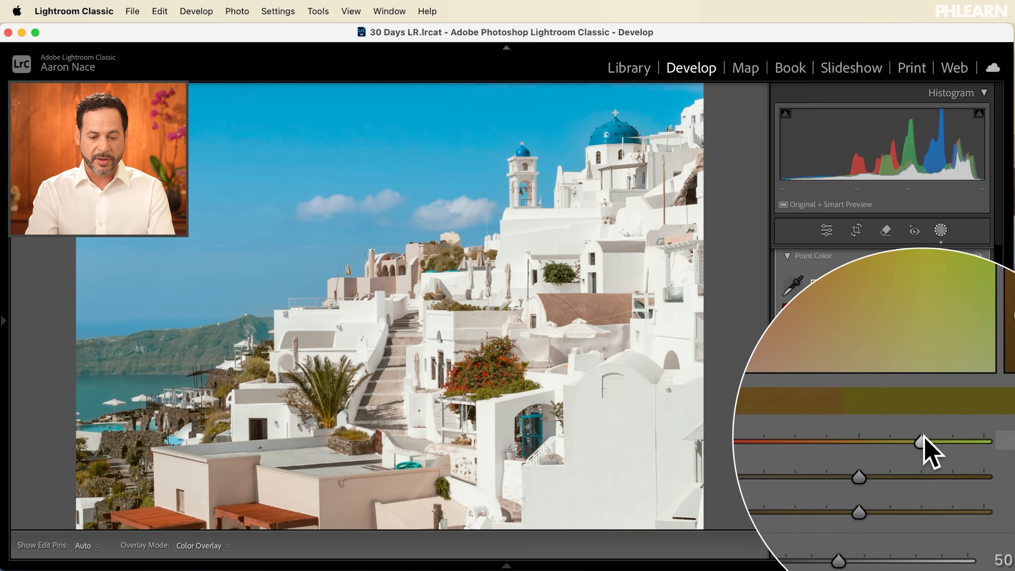
drag(983, 432, 920, 413)
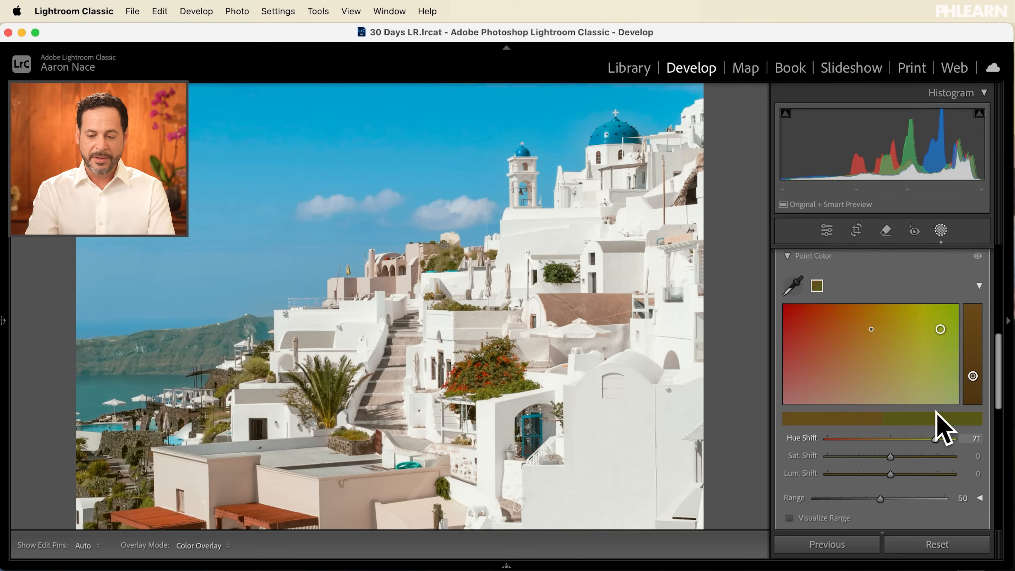
scroll(939, 418, up, 5)
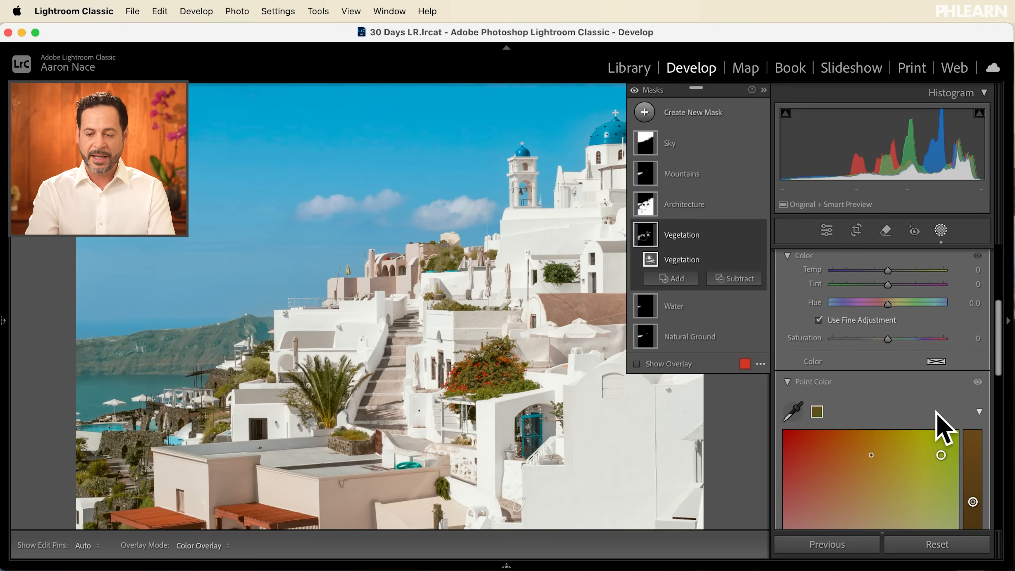
drag(893, 342, 905, 338)
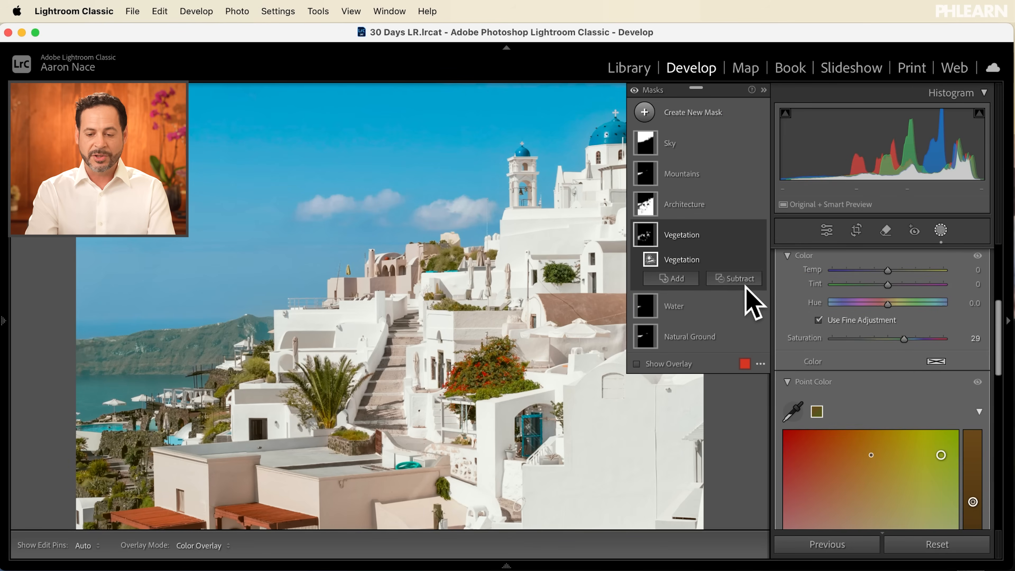
Step: Set the Water mask's Saturation to 30
click(688, 305)
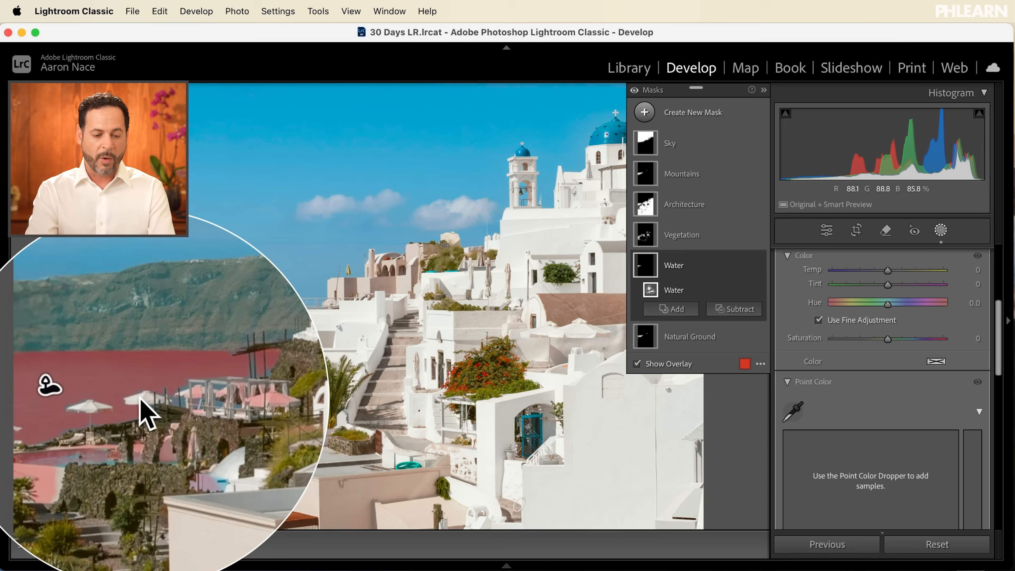
drag(887, 339, 904, 339)
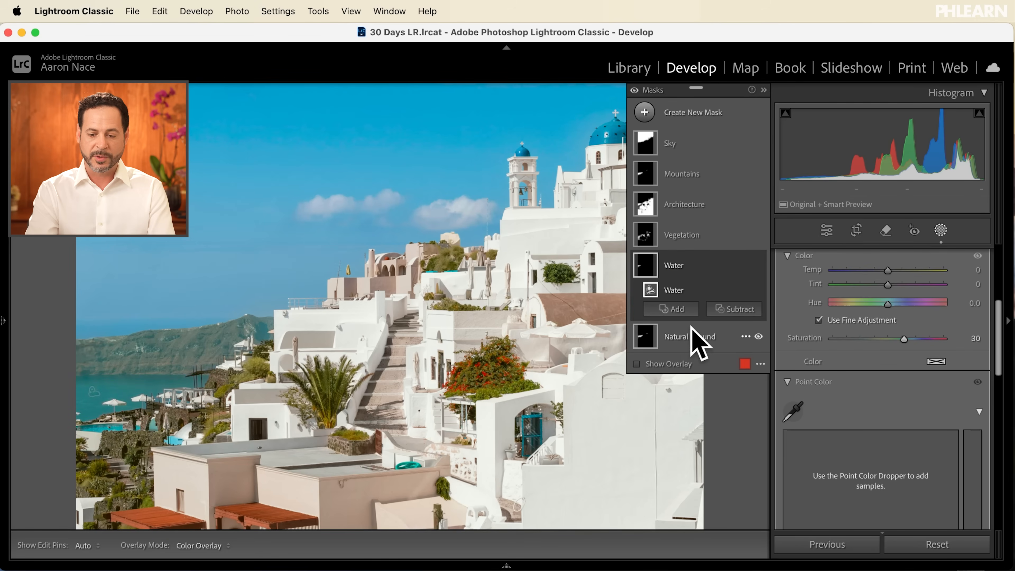
Step: Check the Natural Ground mask's overlay, and set the mask's Exposure to 0.07 and Contrast to 20
click(686, 336)
click(672, 362)
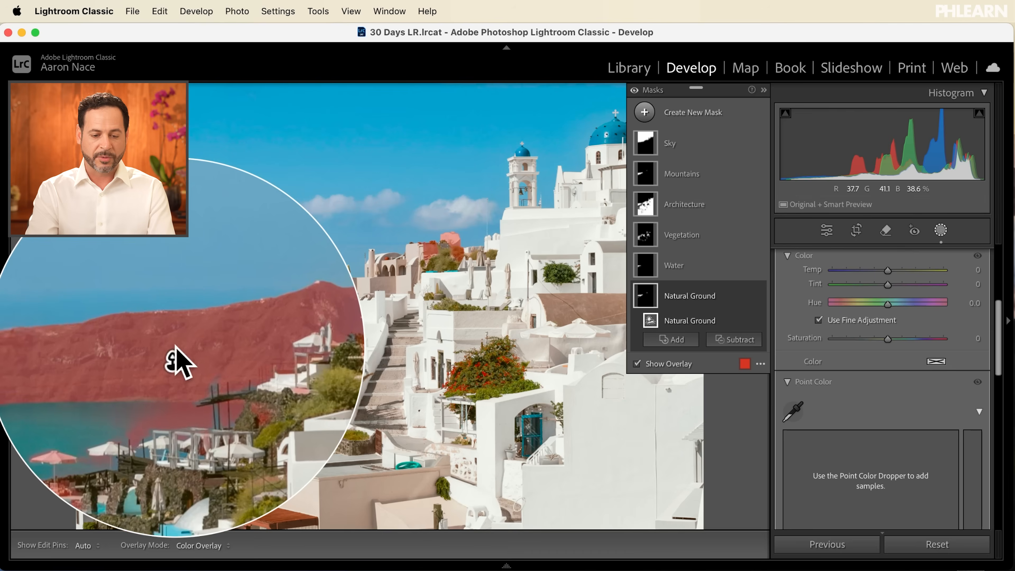
scroll(855, 328, up, 5)
drag(887, 301, 899, 316)
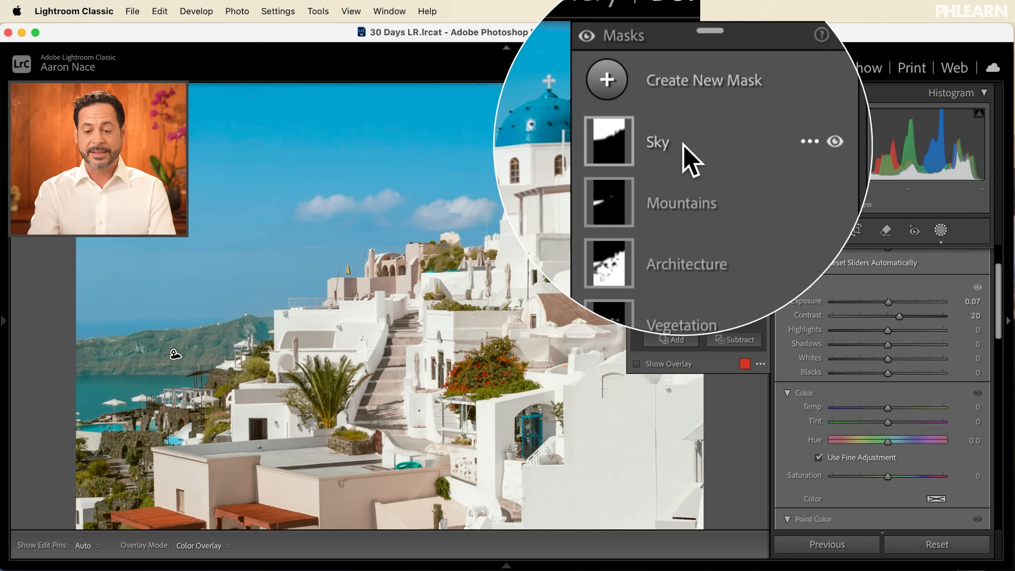
Step: On the Sky mask, set Exposure to 0.60 and Contrast to 74
click(684, 143)
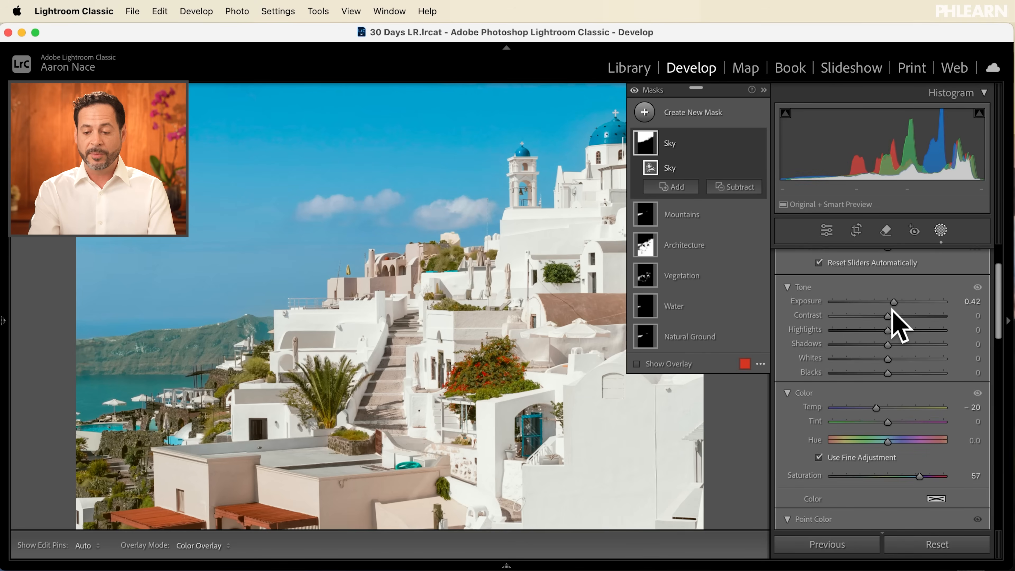
mouse_move(894, 302)
mouse_down()
mouse_move(888, 315)
mouse_move(929, 315)
mouse_move(896, 303)
mouse_up()
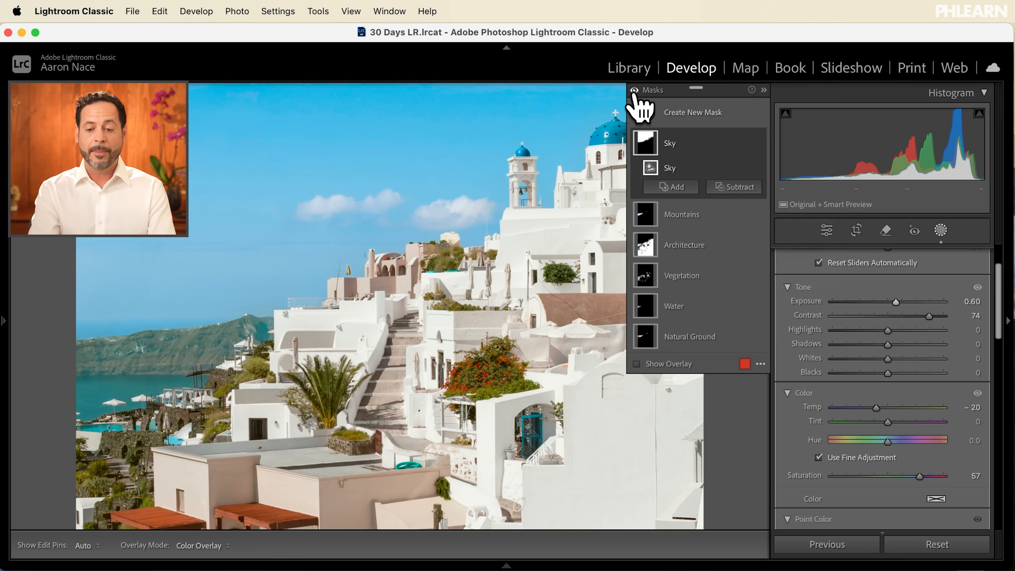
Step: Compare the village photo with all mask adjustments hidden and shown
click(635, 90)
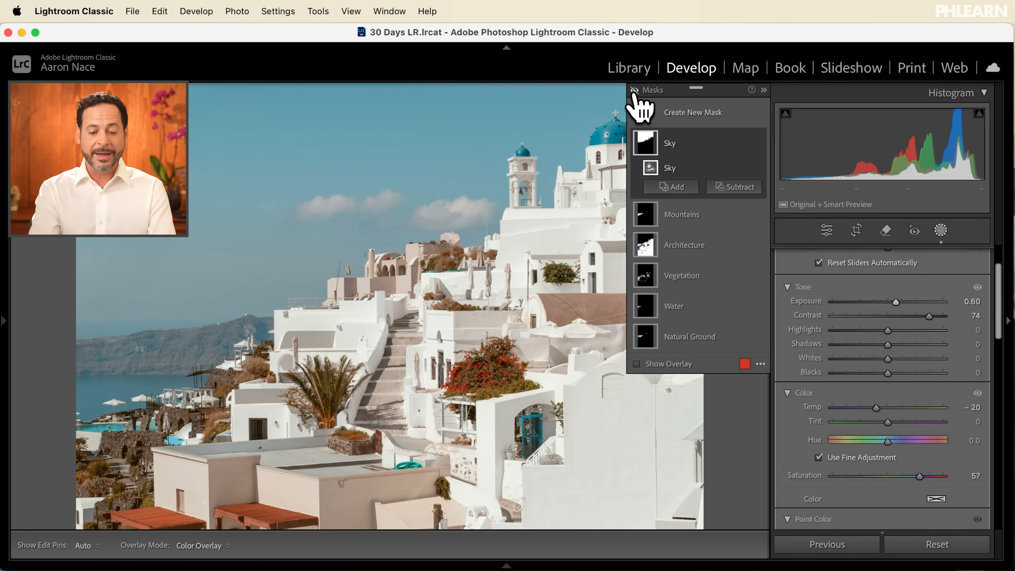
click(634, 91)
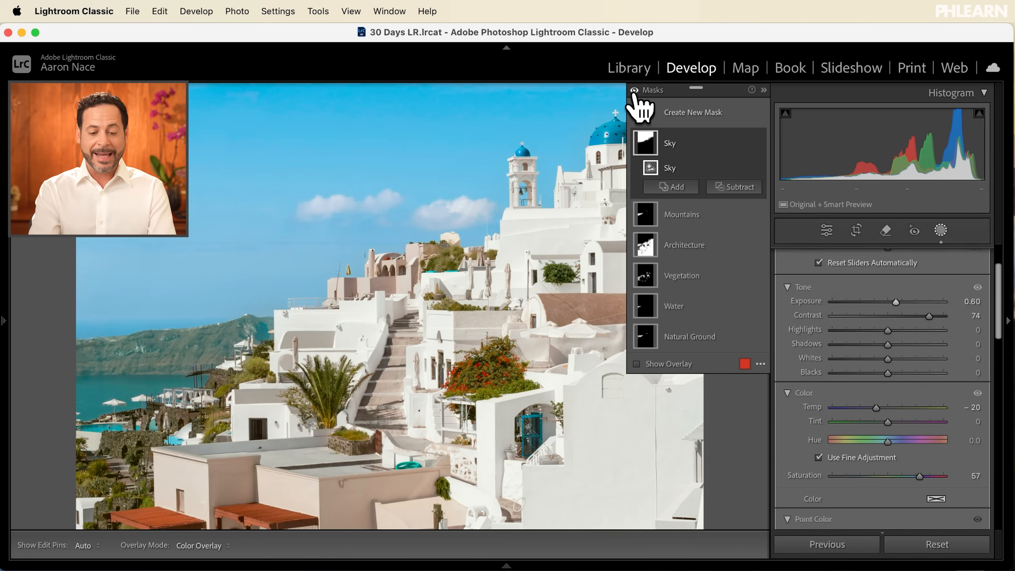
click(635, 90)
click(635, 90)
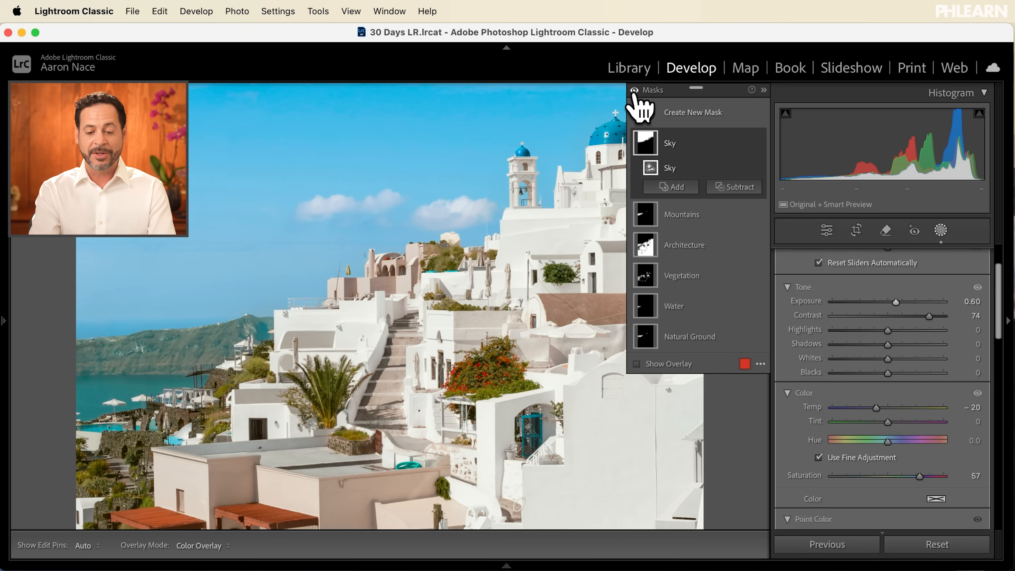
click(634, 91)
click(634, 91)
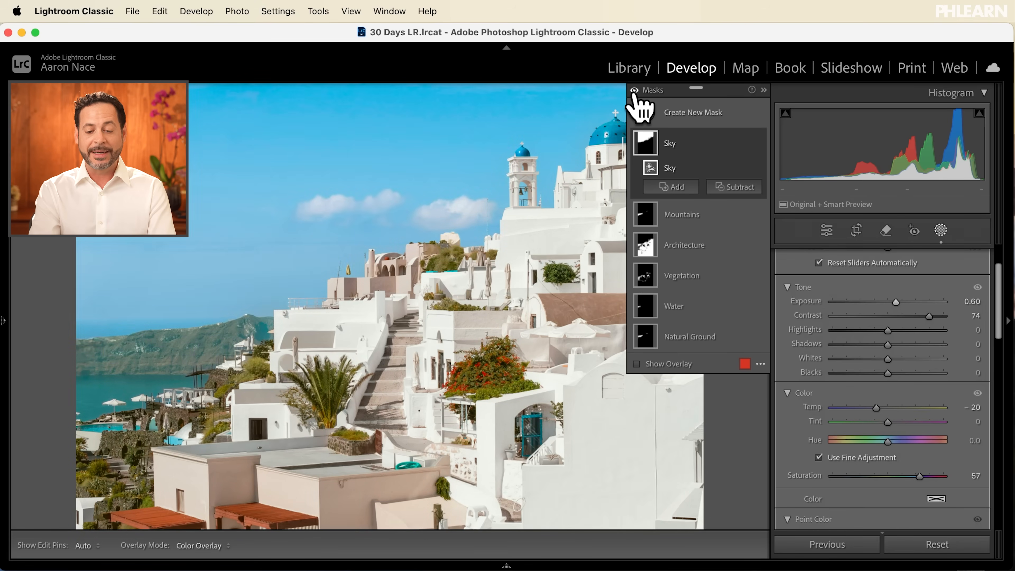
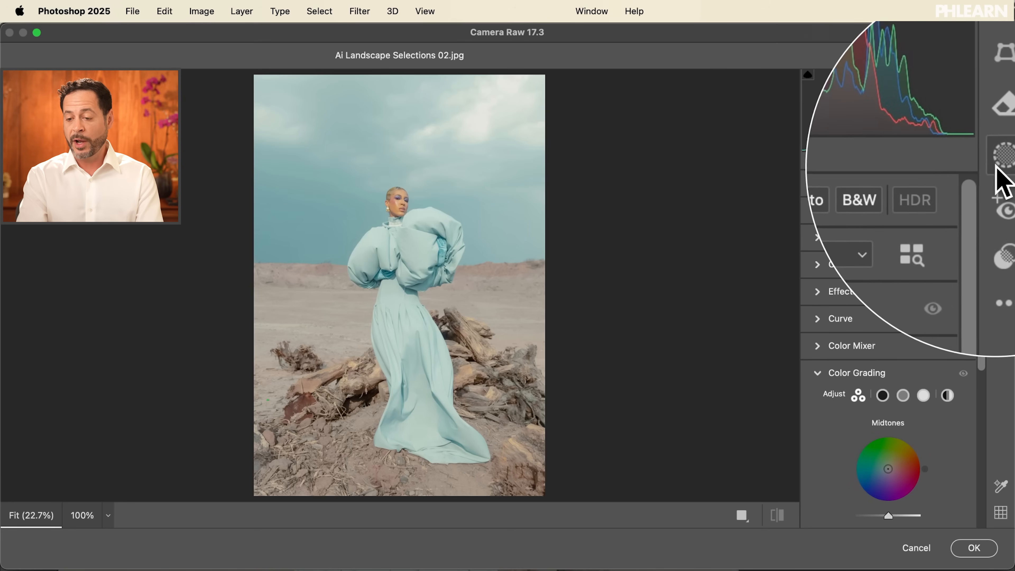
Step: In Photoshop's Camera Raw, create three separate landscape masks for the portrait photo: Sky, Vegetation and Natural Ground
click(1000, 162)
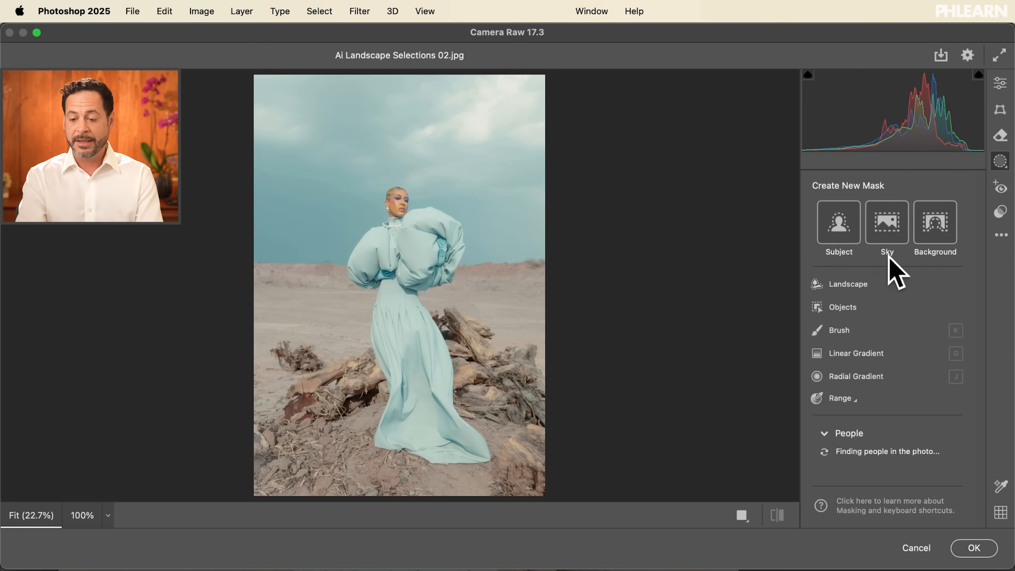
click(852, 285)
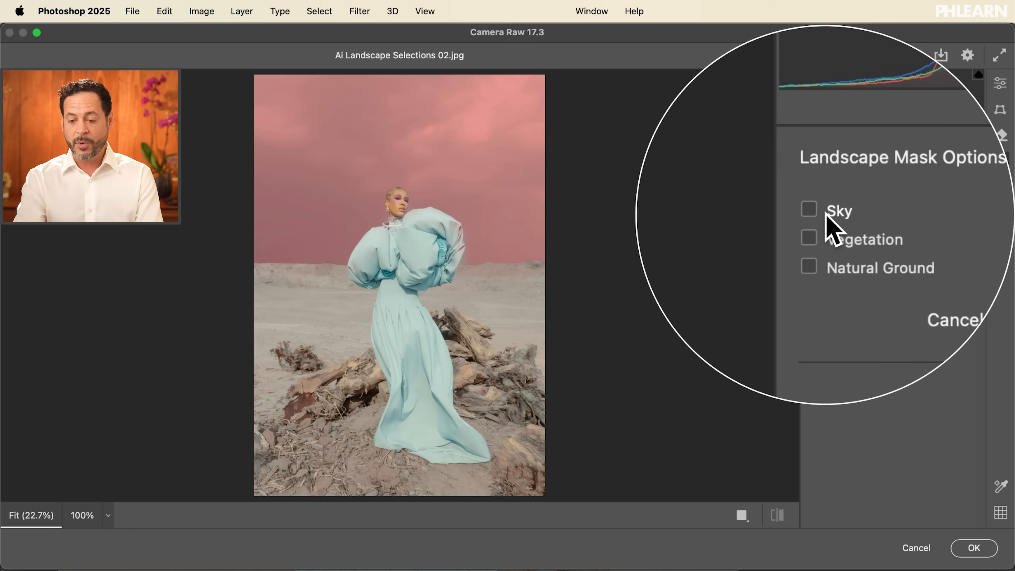
click(827, 200)
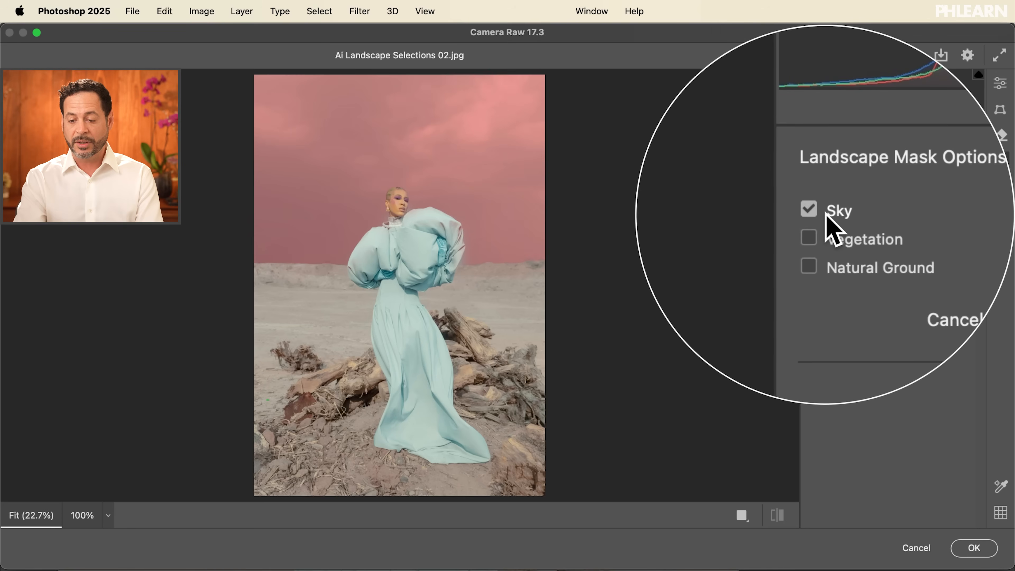
click(830, 231)
click(833, 241)
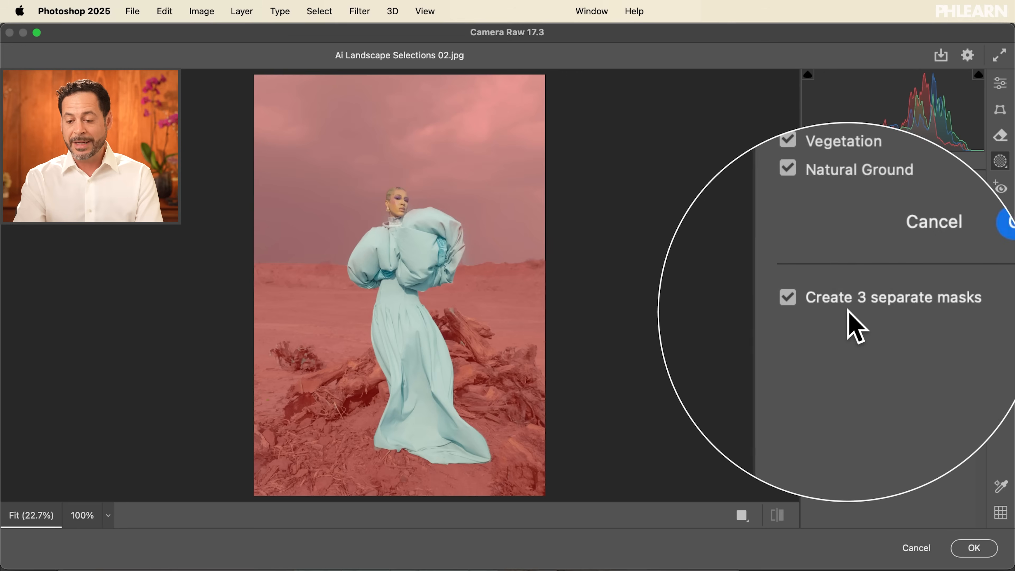
click(941, 267)
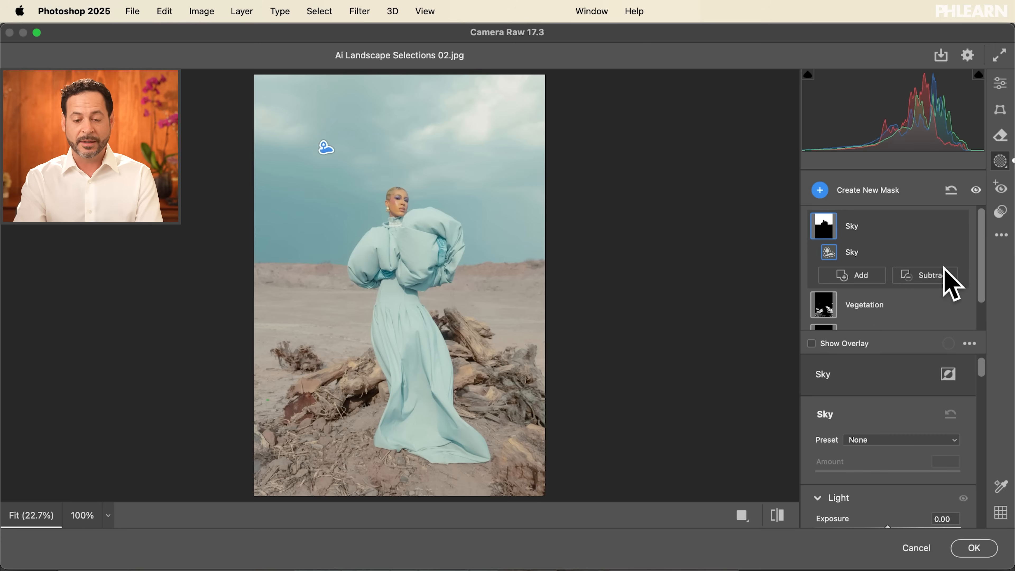
Step: Cool the Sky mask by lowering its Temperature and set its Saturation to +11
key(super+equal)
key(super+equal)
key(super+equal)
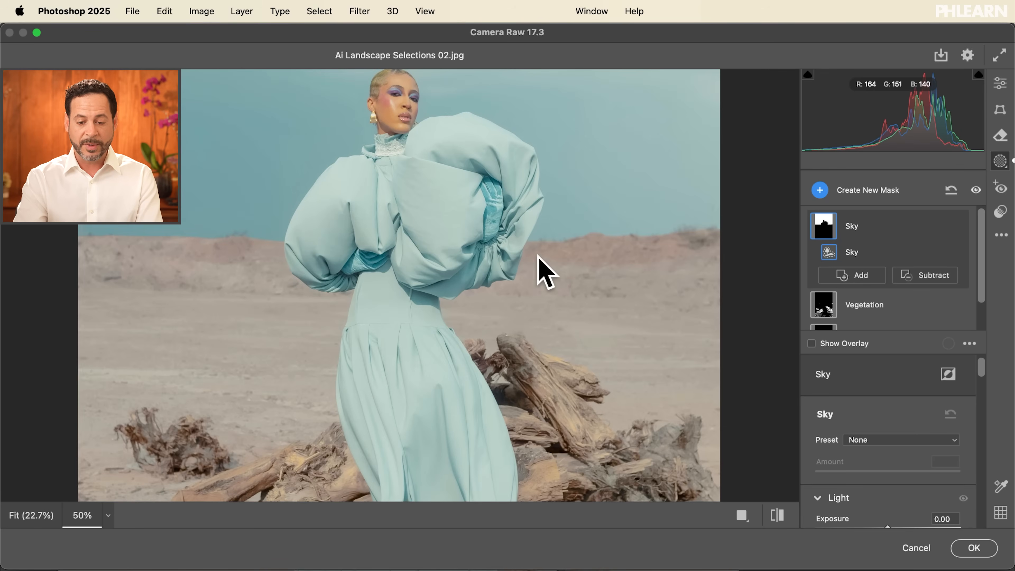
drag(537, 256, 525, 267)
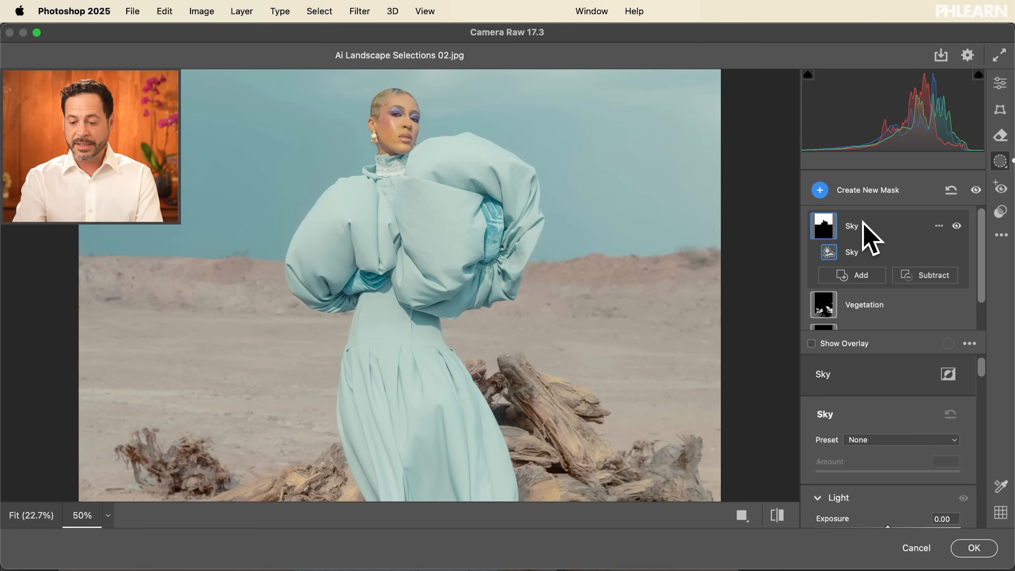
scroll(862, 220, down, 2)
scroll(862, 220, up, 2)
scroll(885, 404, down, 5)
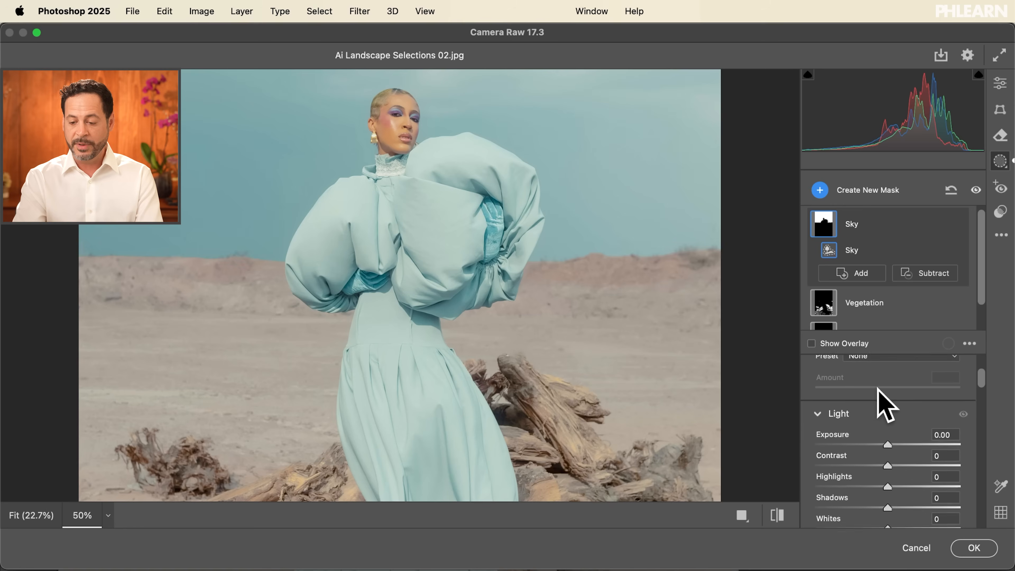
scroll(886, 404, down, 2)
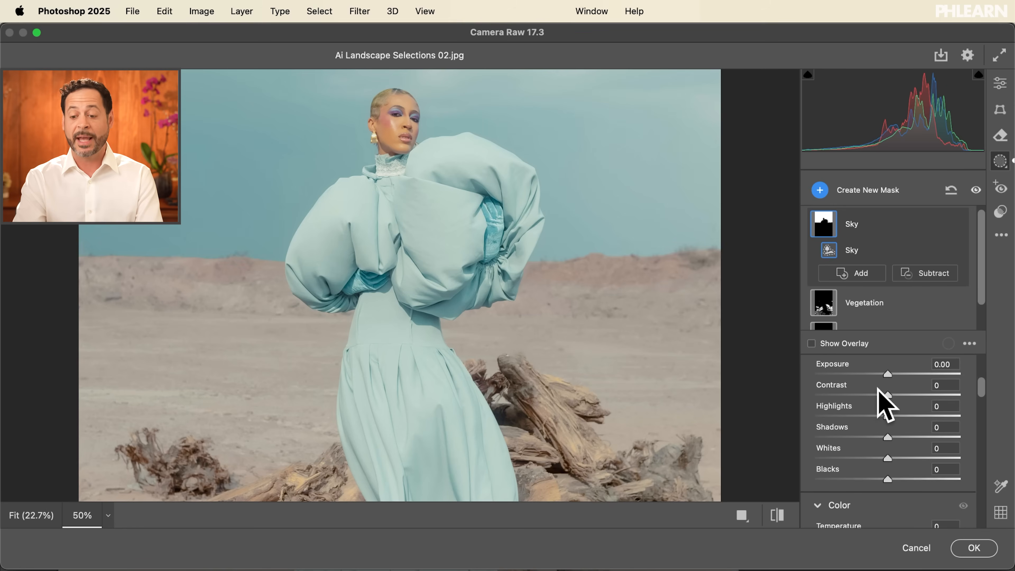
scroll(867, 480, down, 3)
drag(886, 451, 868, 448)
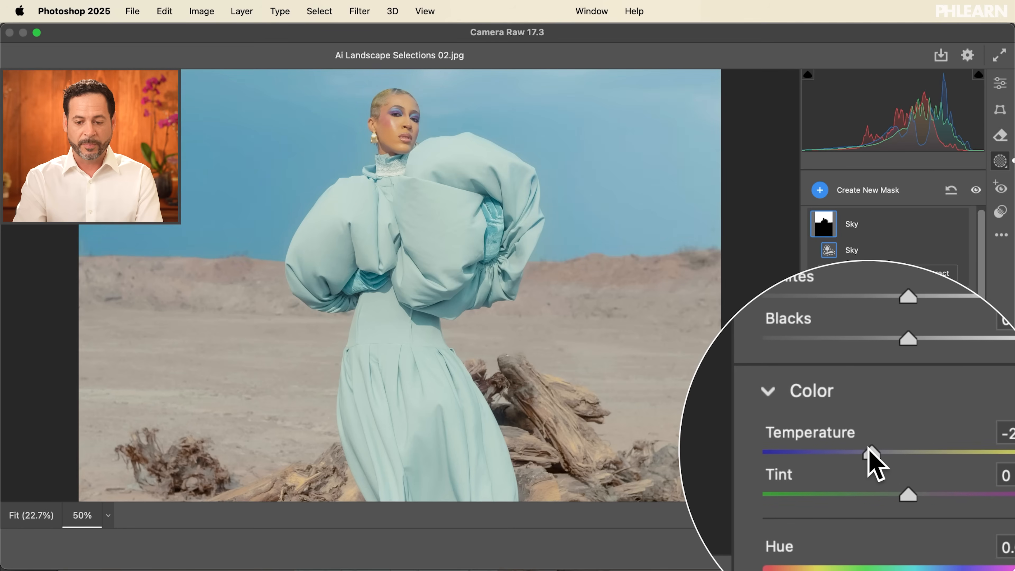
scroll(873, 464, down, 4)
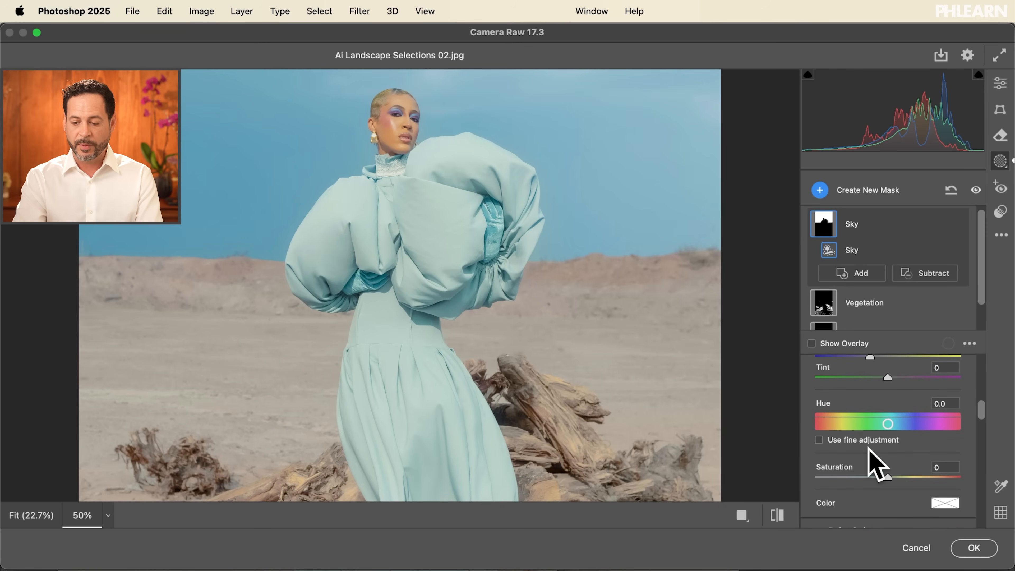
drag(888, 477, 896, 475)
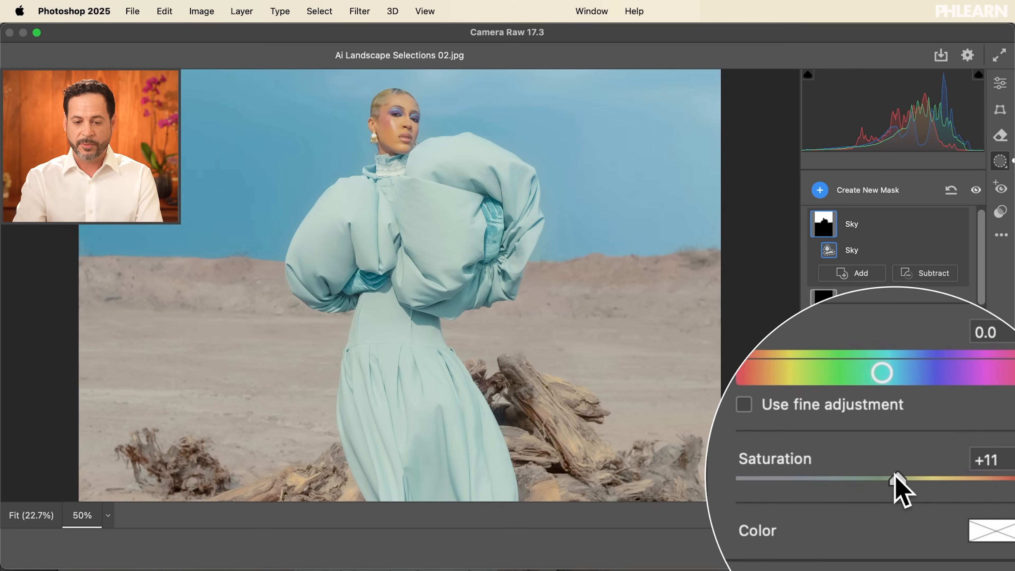
Step: Set the Sky mask's Contrast to +25
scroll(859, 404, up, 8)
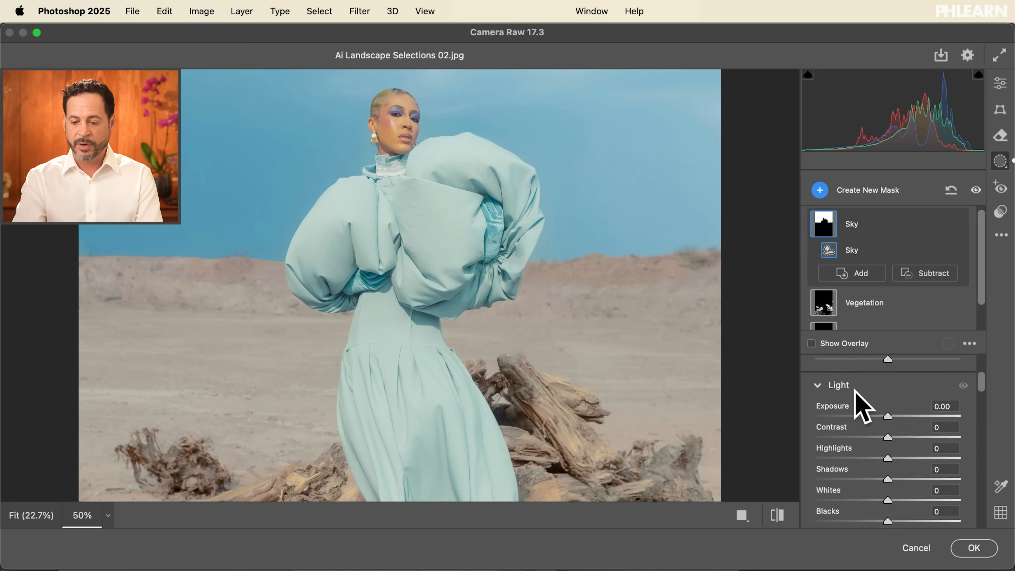
drag(888, 484, 907, 484)
key(super+minus)
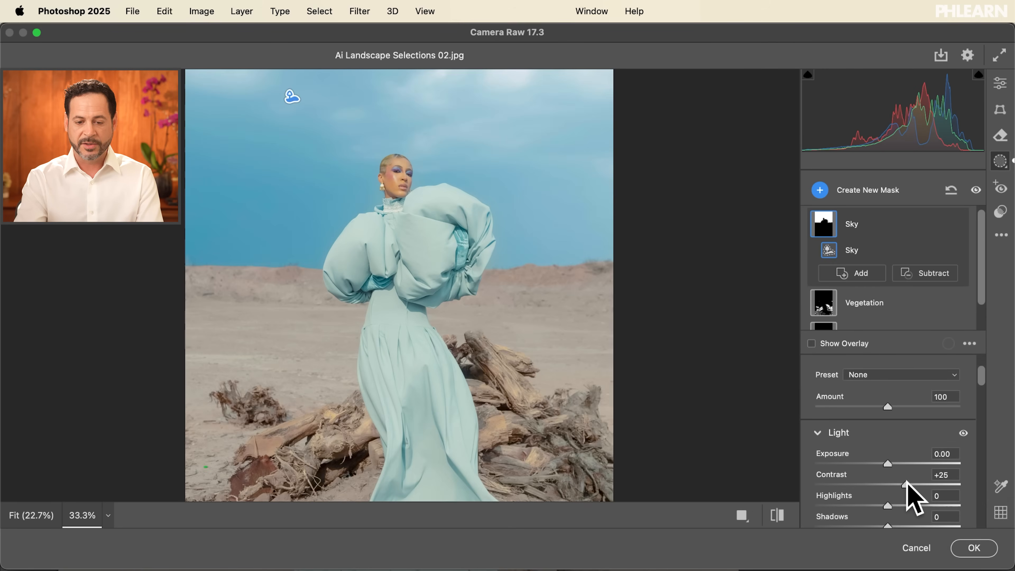
Step: Compare the portrait's sky with the mask adjustments hidden and shown
drag(557, 258, 578, 366)
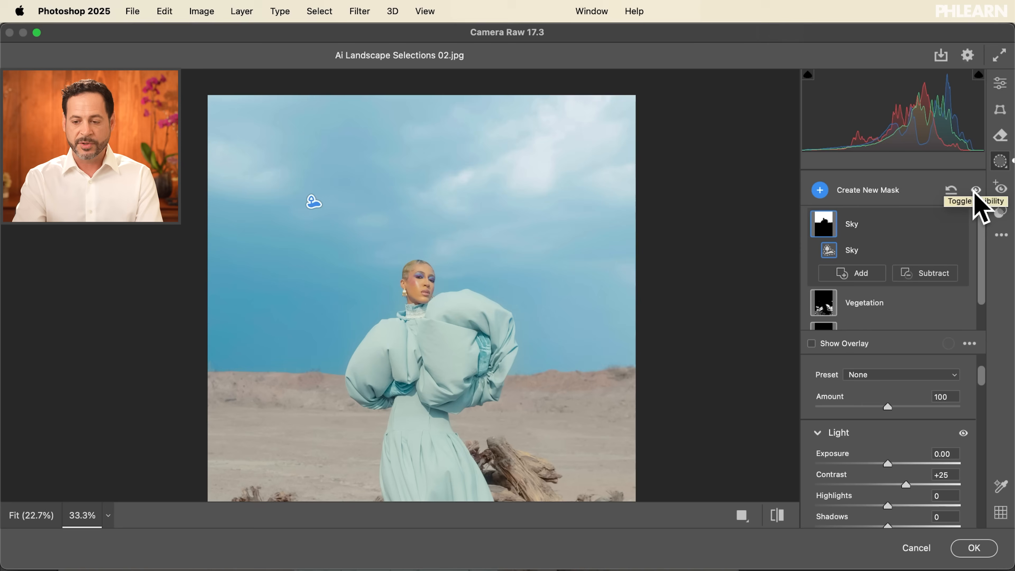
click(977, 190)
click(976, 190)
click(976, 190)
click(976, 191)
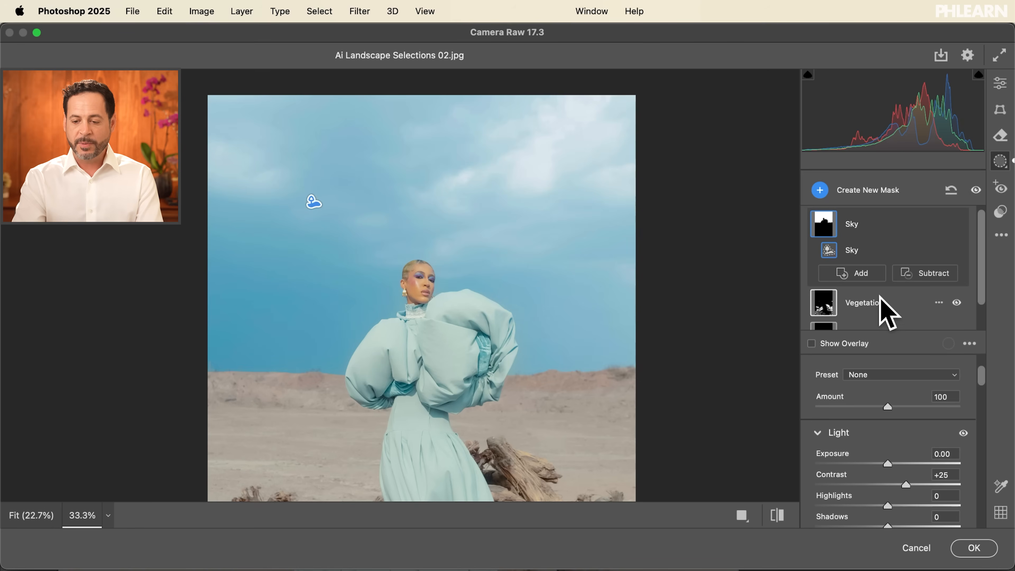
Step: Select the Natural Ground mask and check its coverage around the dress and driftwood with the overlay
scroll(848, 304, down, 2)
click(864, 308)
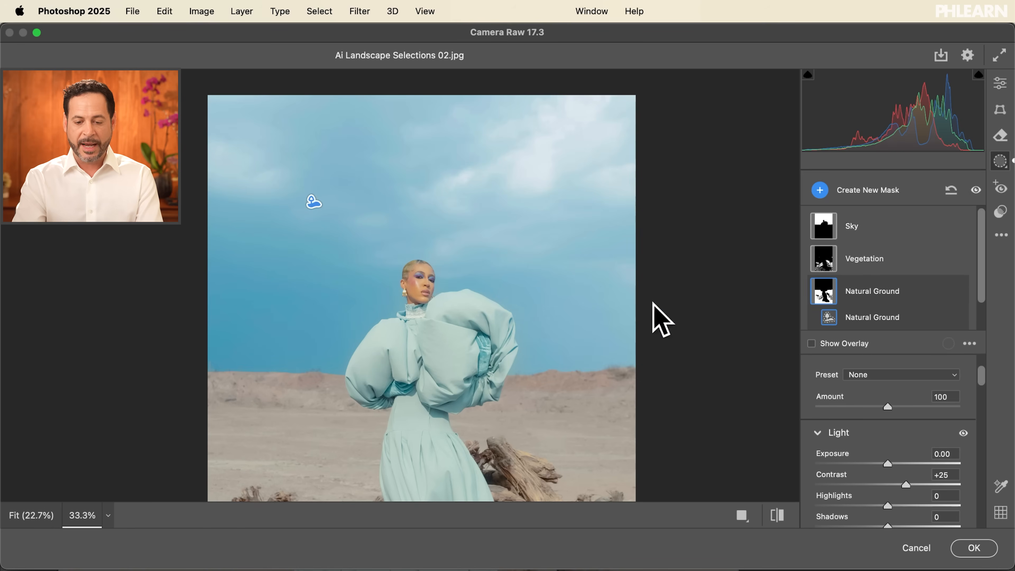
drag(528, 390, 520, 294)
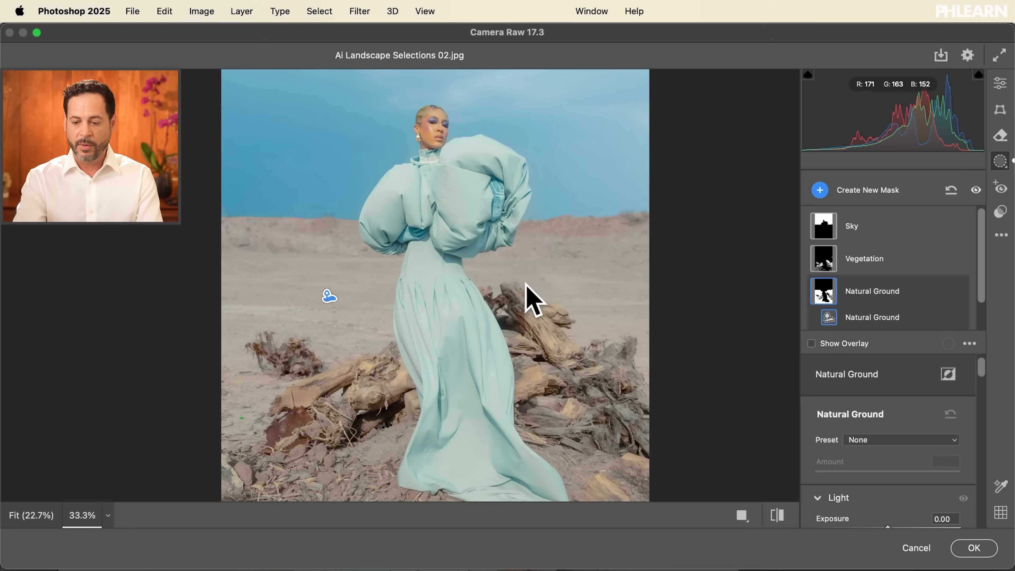
click(811, 343)
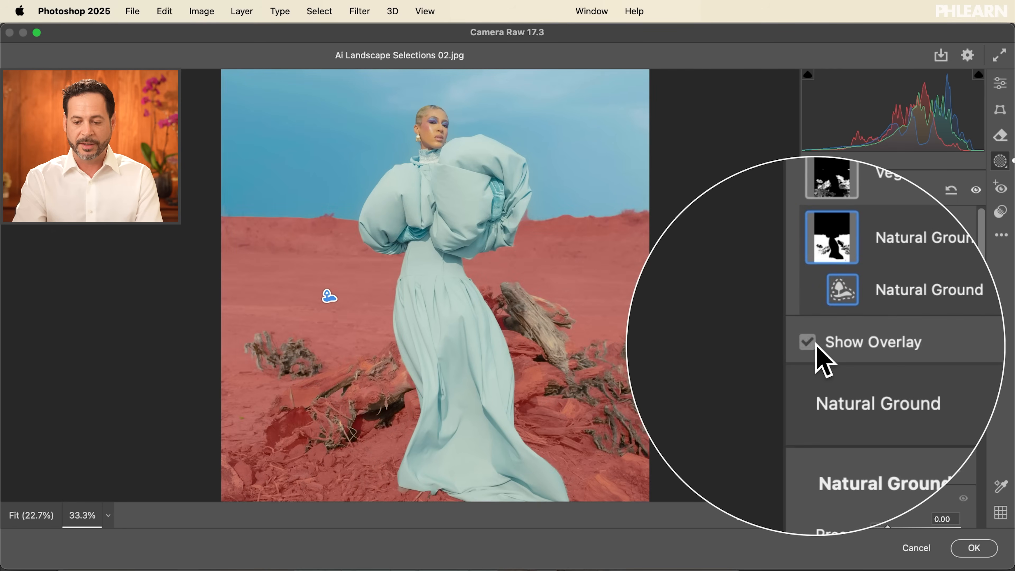
click(813, 343)
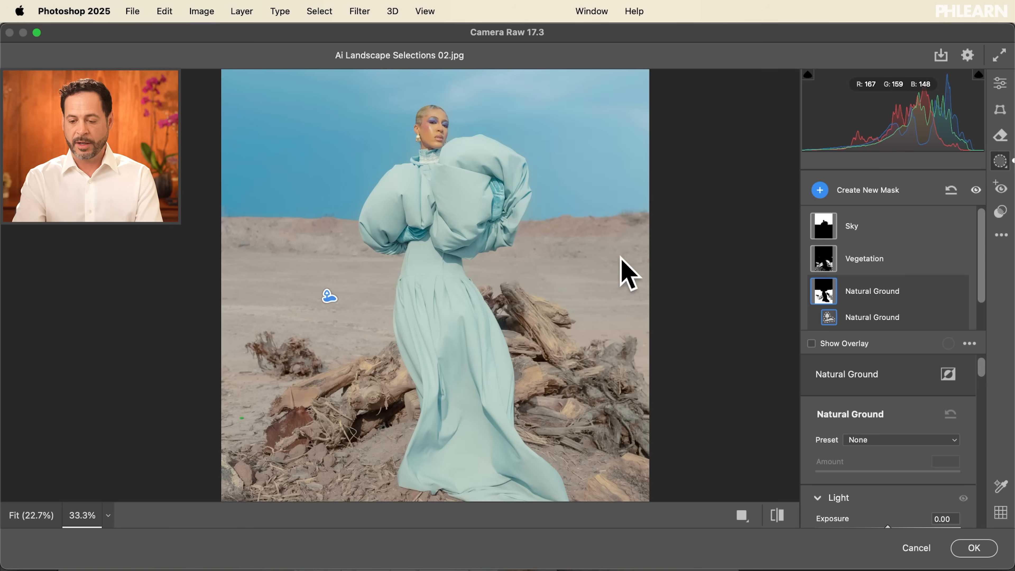
Step: Set the Natural Ground mask's Contrast to +31, Temperature to +3 and Tint to +10
scroll(841, 445, down, 4)
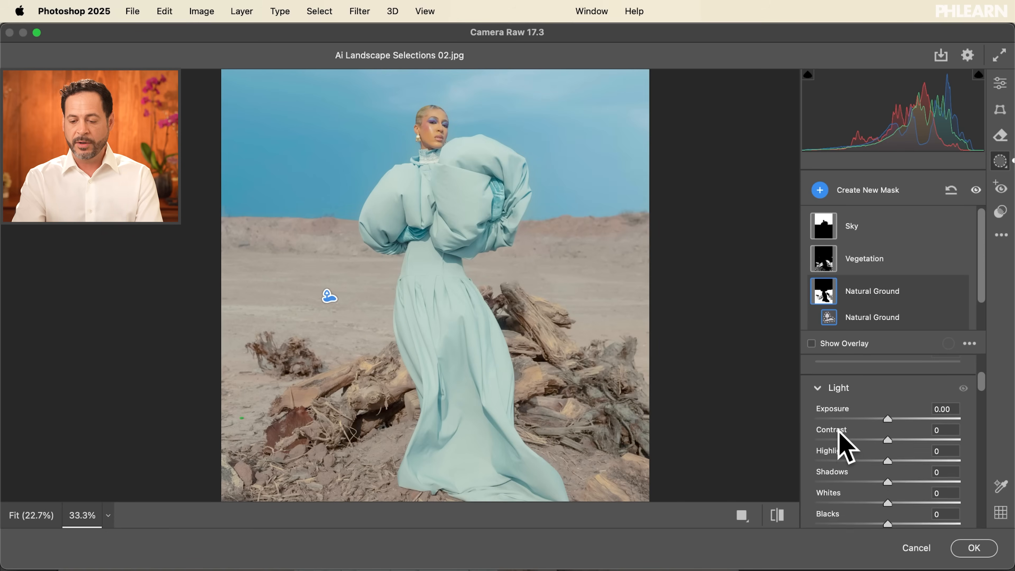
drag(887, 431, 904, 430)
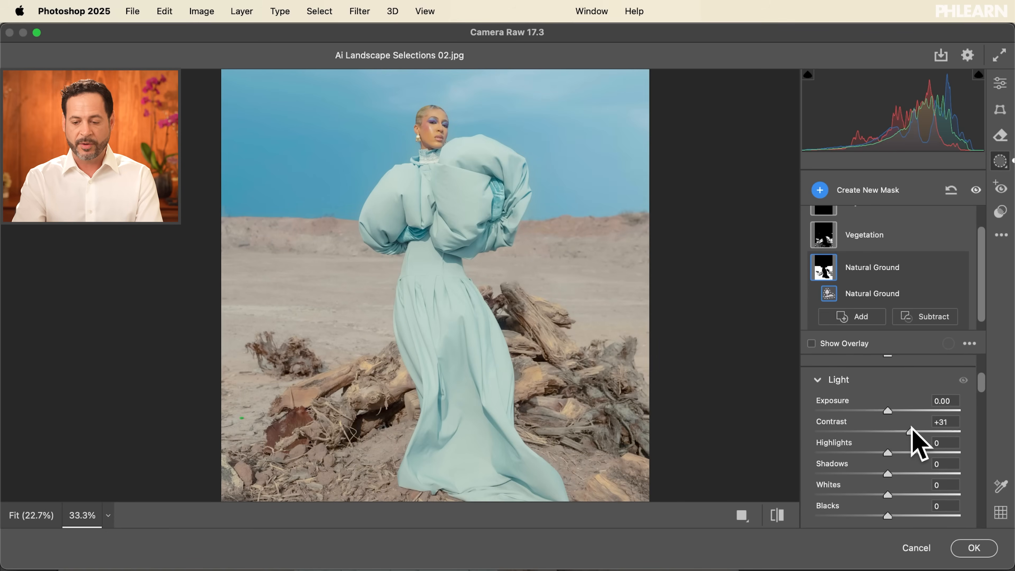
scroll(911, 436, down, 5)
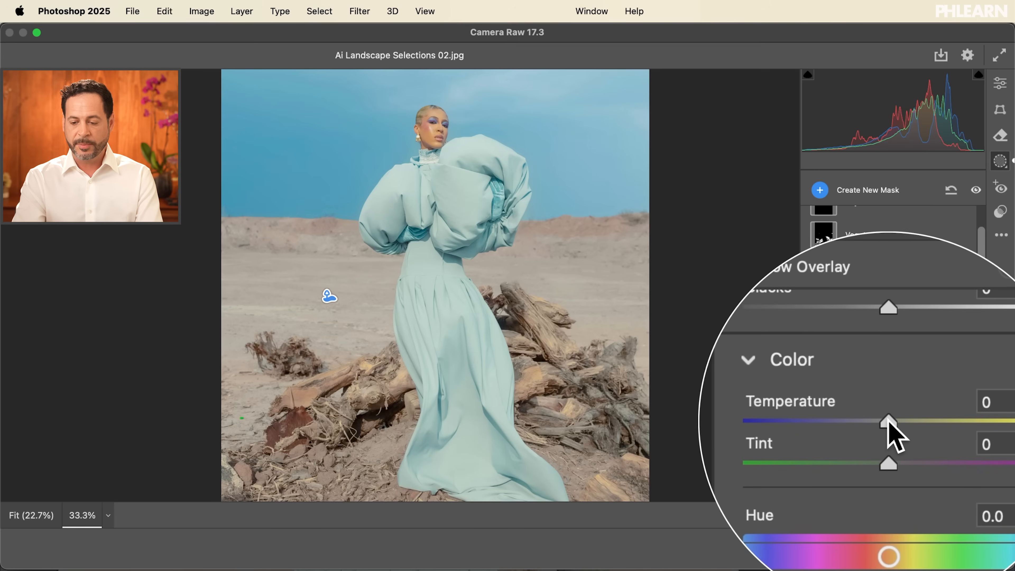
mouse_move(889, 423)
mouse_down()
mouse_move(905, 423)
mouse_move(900, 443)
mouse_move(889, 418)
mouse_up()
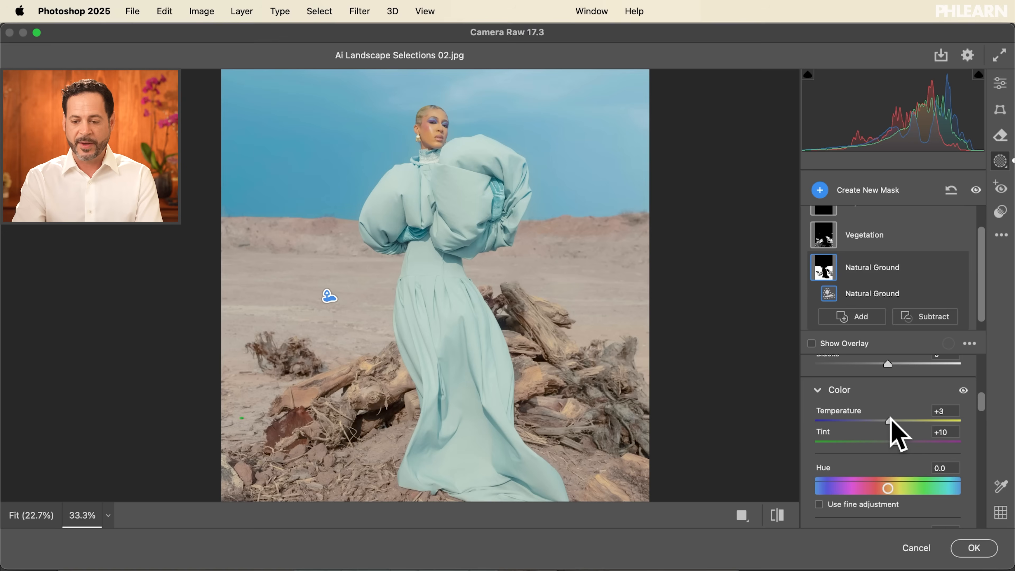
Step: Set the Vegetation mask's Contrast to +60 and its Temperature to -3
click(881, 242)
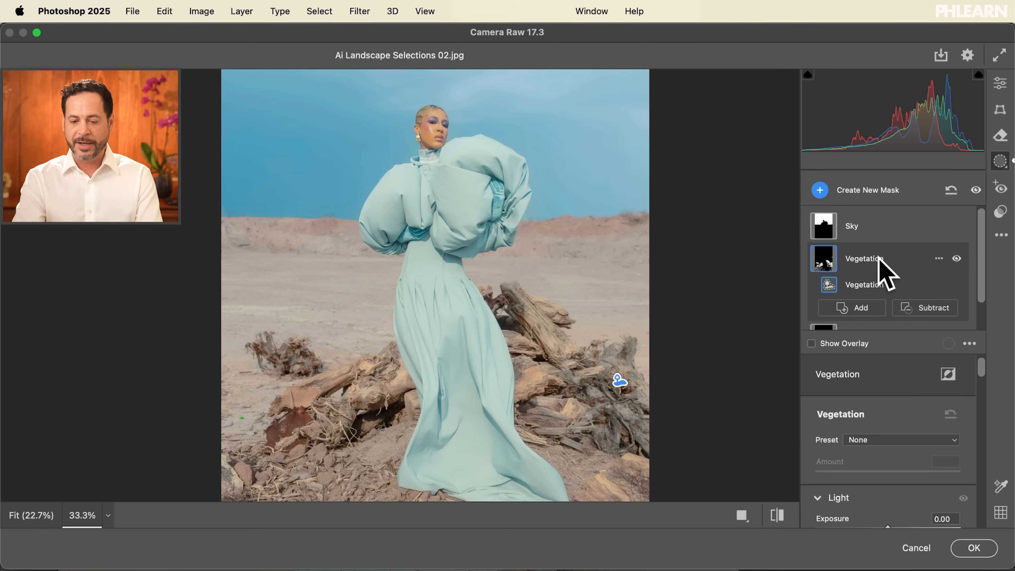
scroll(875, 400, down, 4)
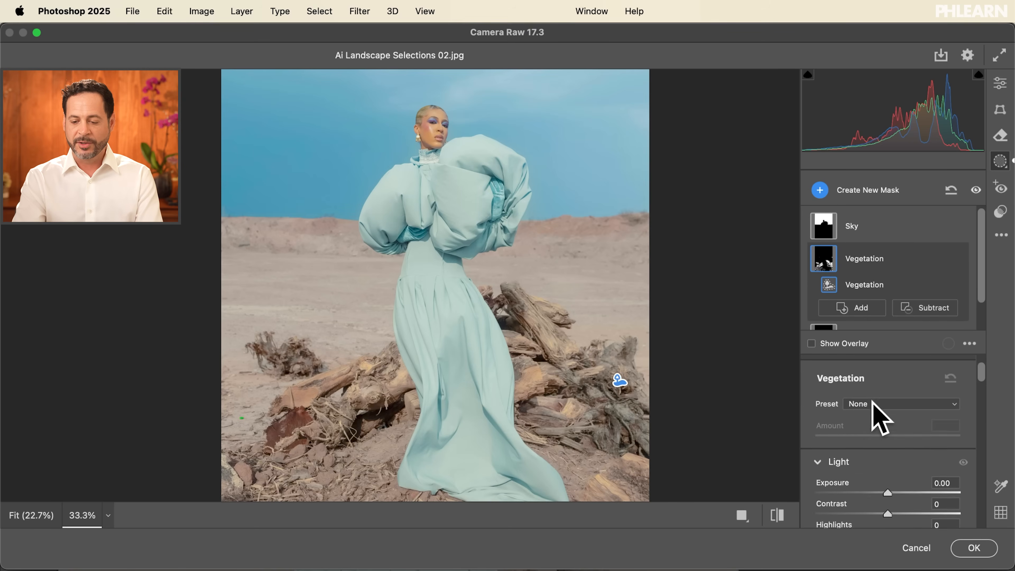
drag(887, 434, 921, 416)
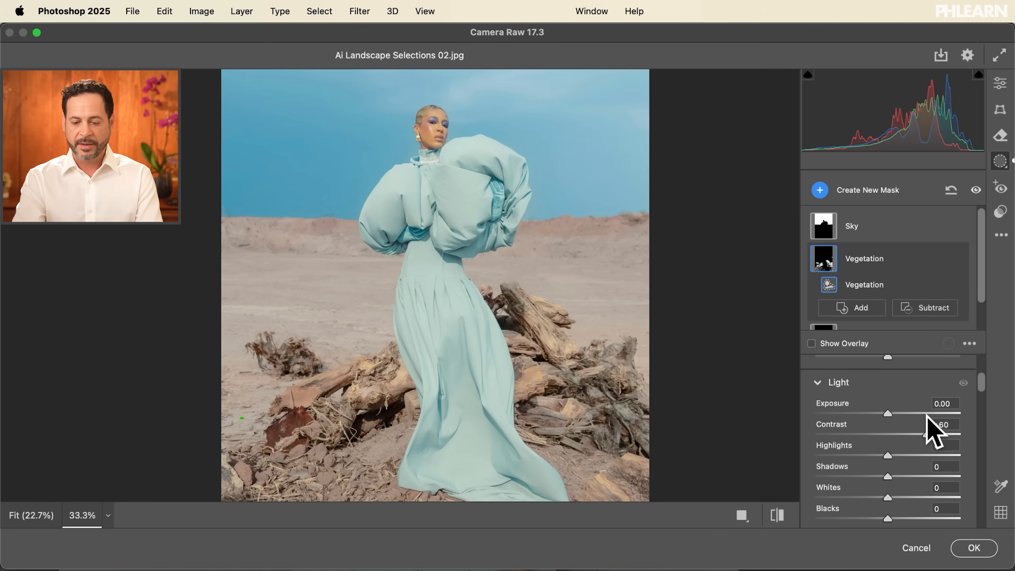
scroll(931, 430, down, 5)
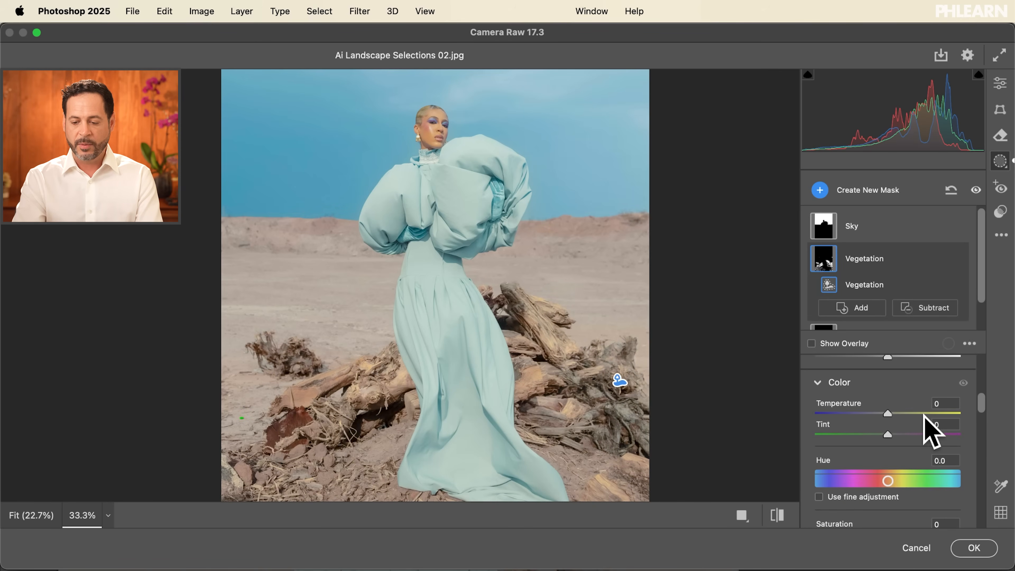
drag(895, 418, 887, 415)
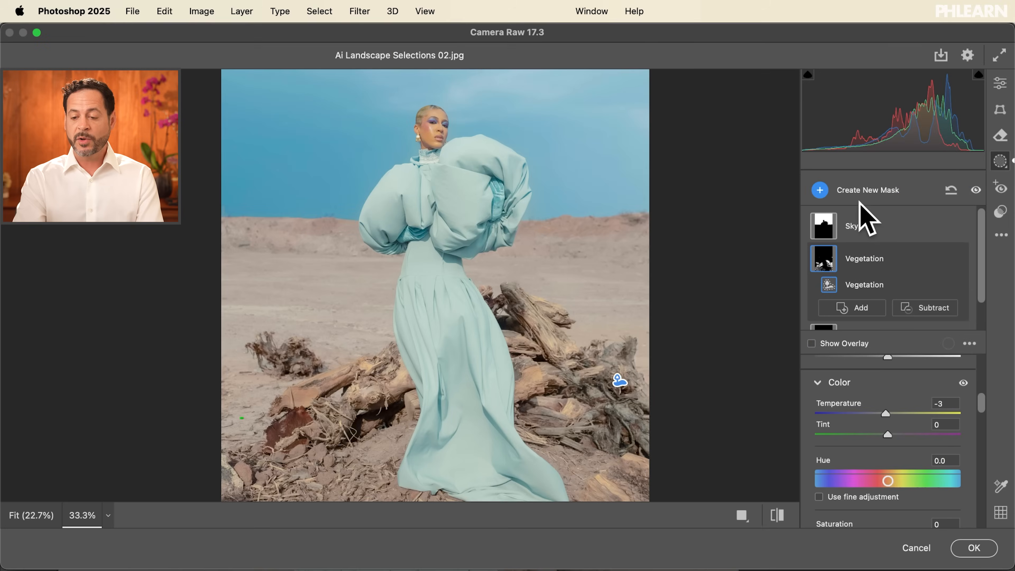
Step: Create a people mask that covers only the woman's clothes
click(858, 194)
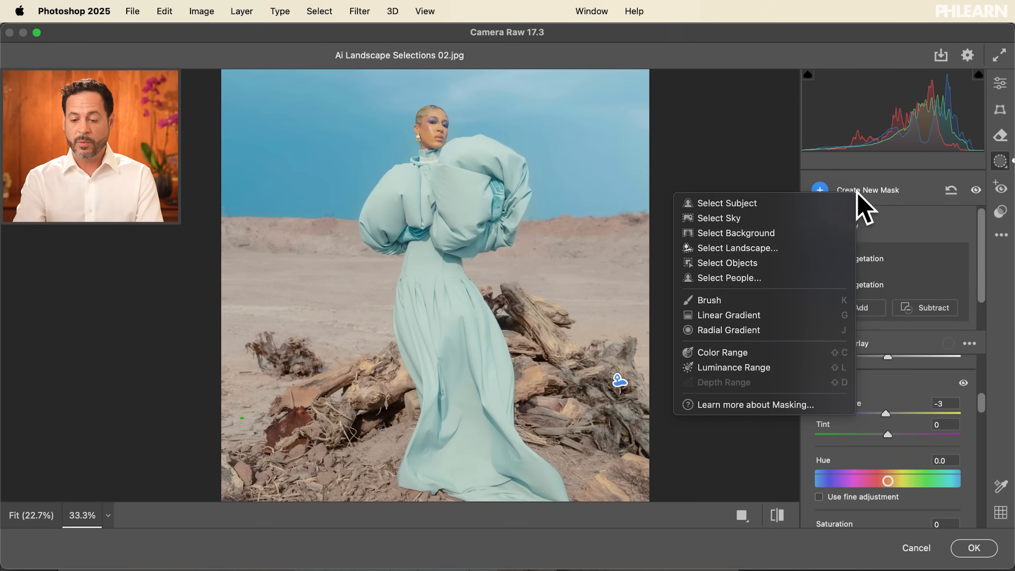
click(736, 280)
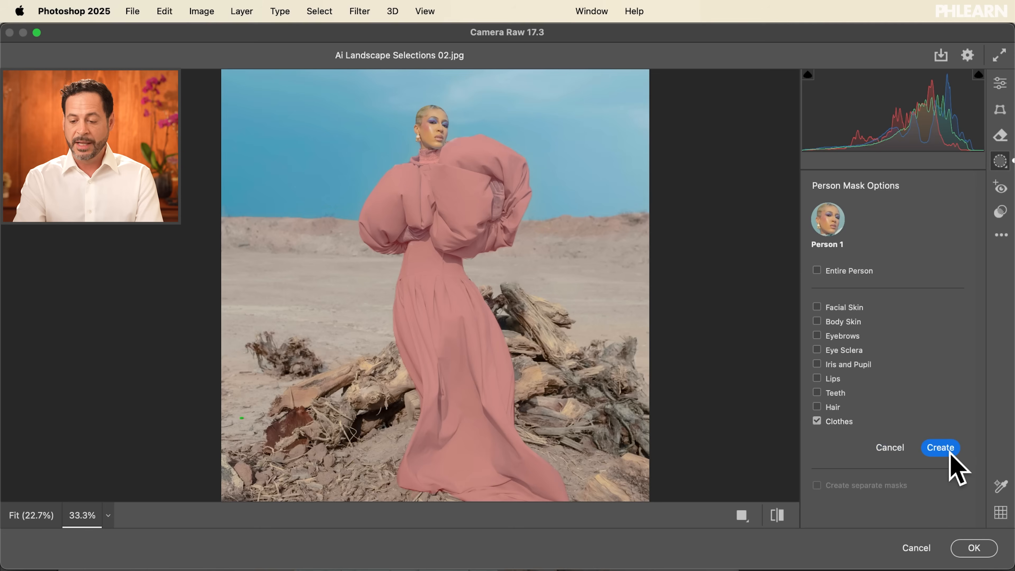
click(951, 456)
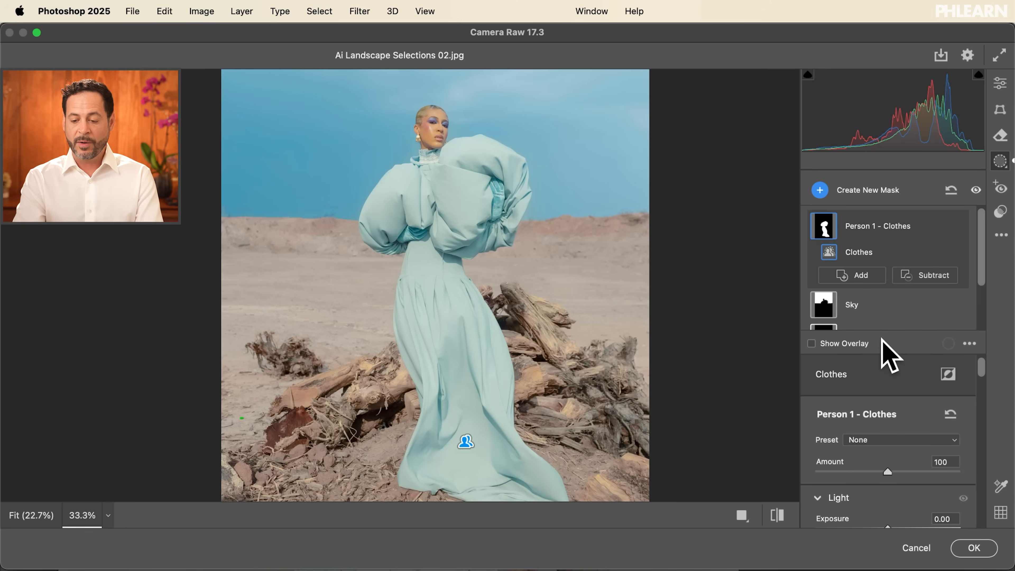
Step: Set the Clothes mask's Temperature to -25 and its Contrast to +42
scroll(880, 414, down, 4)
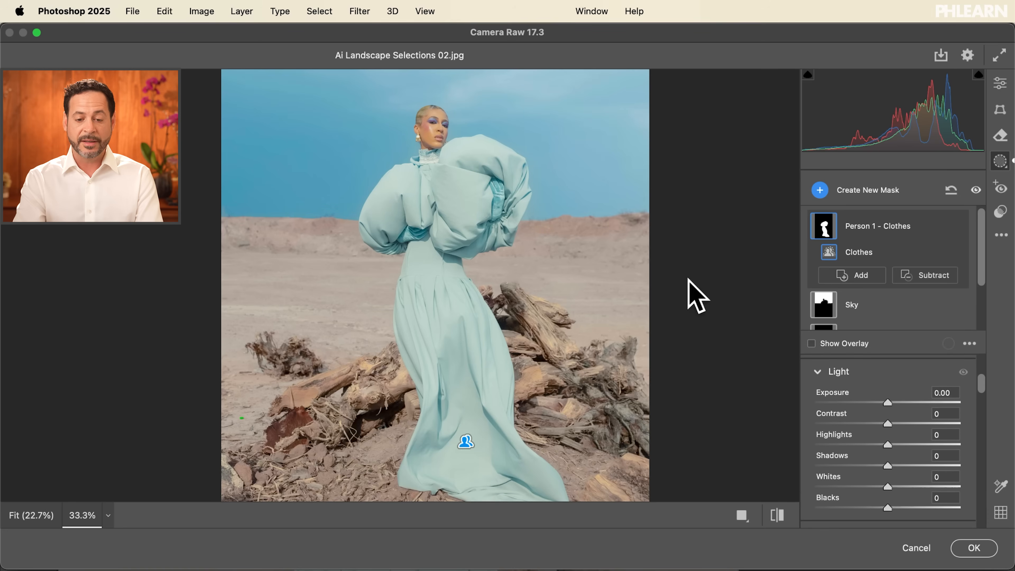
scroll(901, 393, down, 3)
scroll(895, 384, down, 1)
mouse_move(889, 440)
mouse_down()
mouse_move(846, 440)
mouse_move(951, 437)
mouse_move(875, 433)
mouse_up()
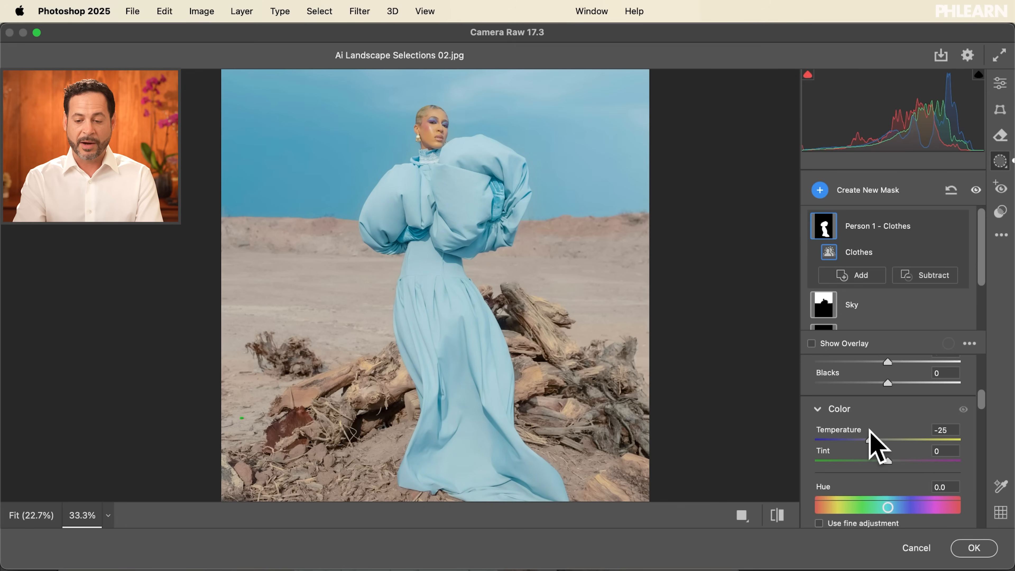
scroll(869, 432, up, 5)
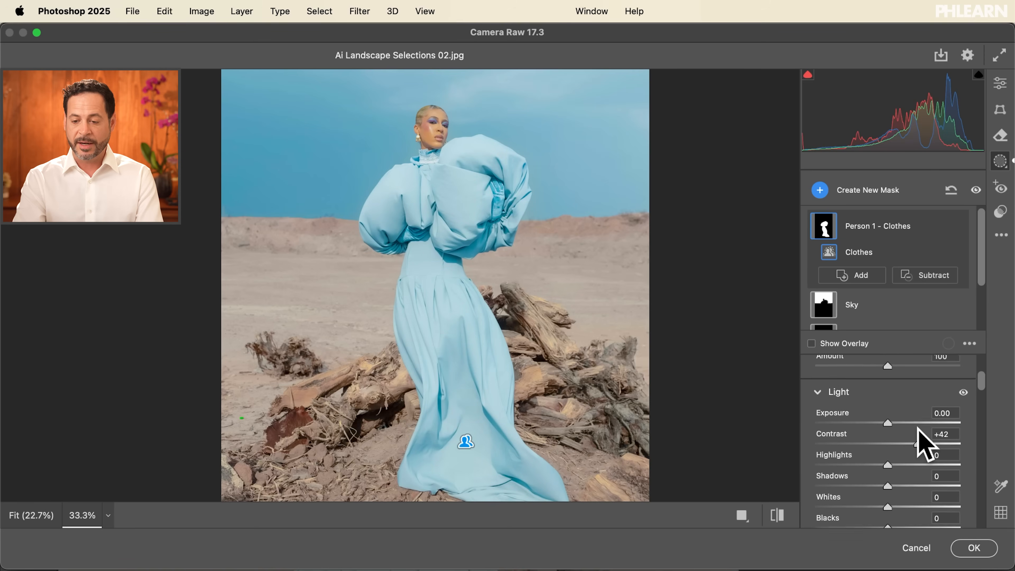
Step: Create one combined mask of the woman's facial skin and hair and set its Exposure to +0.20
click(864, 188)
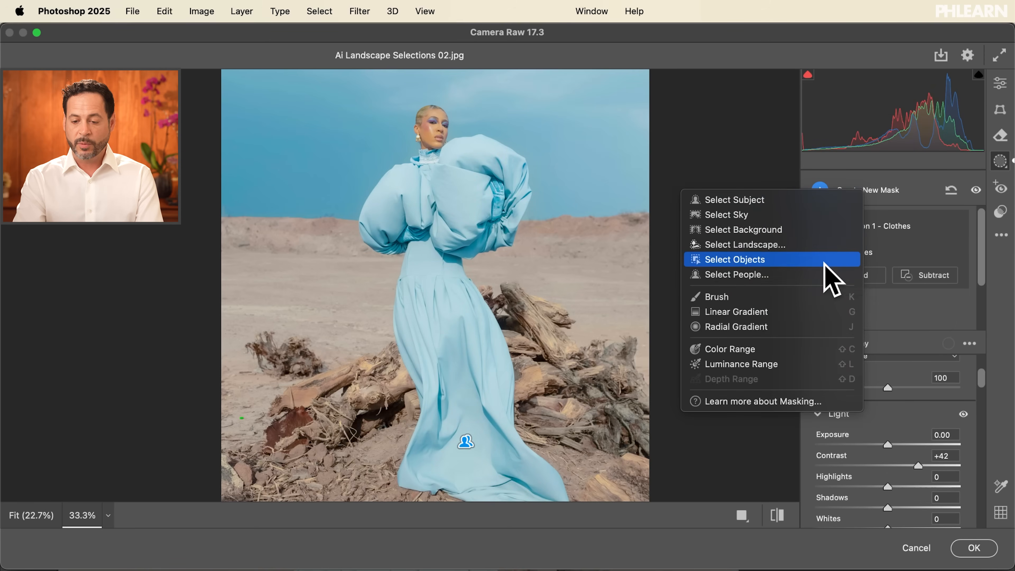
click(799, 276)
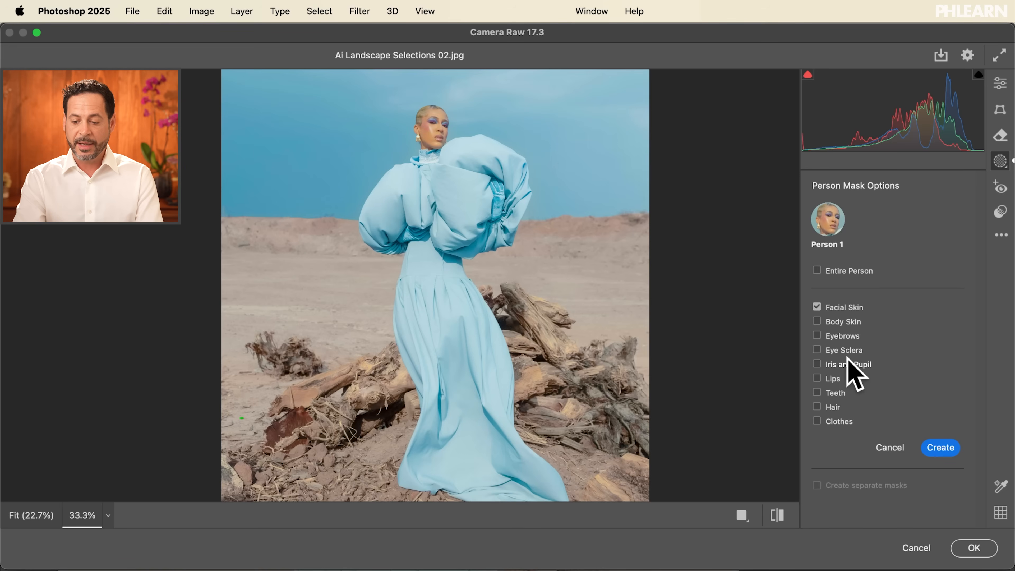
click(839, 405)
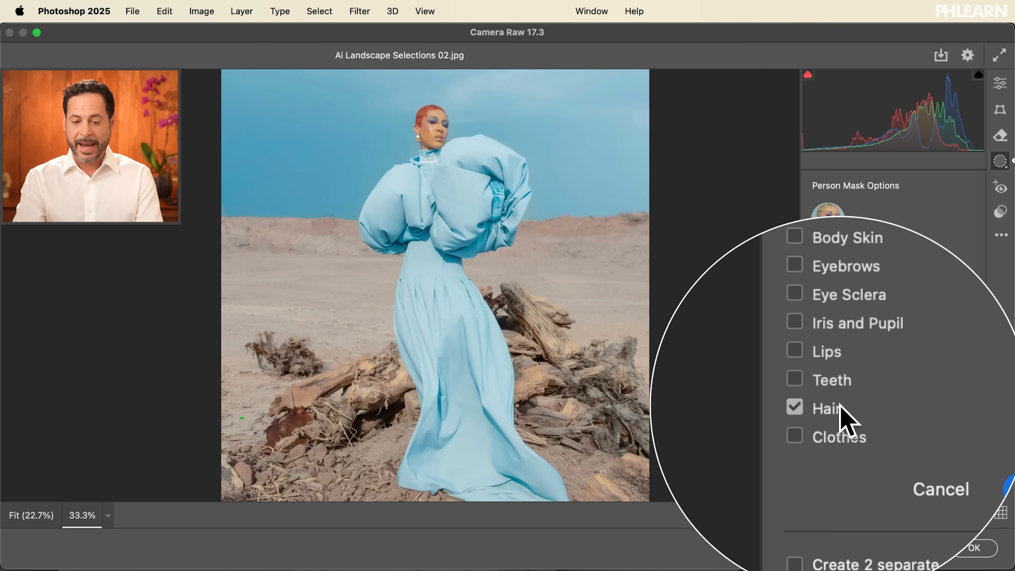
click(940, 447)
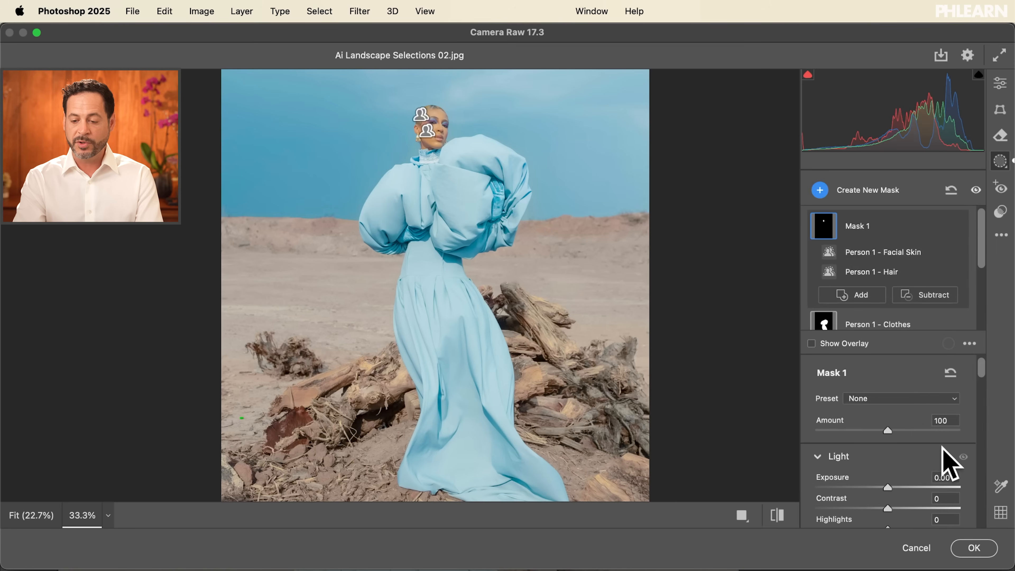
scroll(890, 451, down, 2)
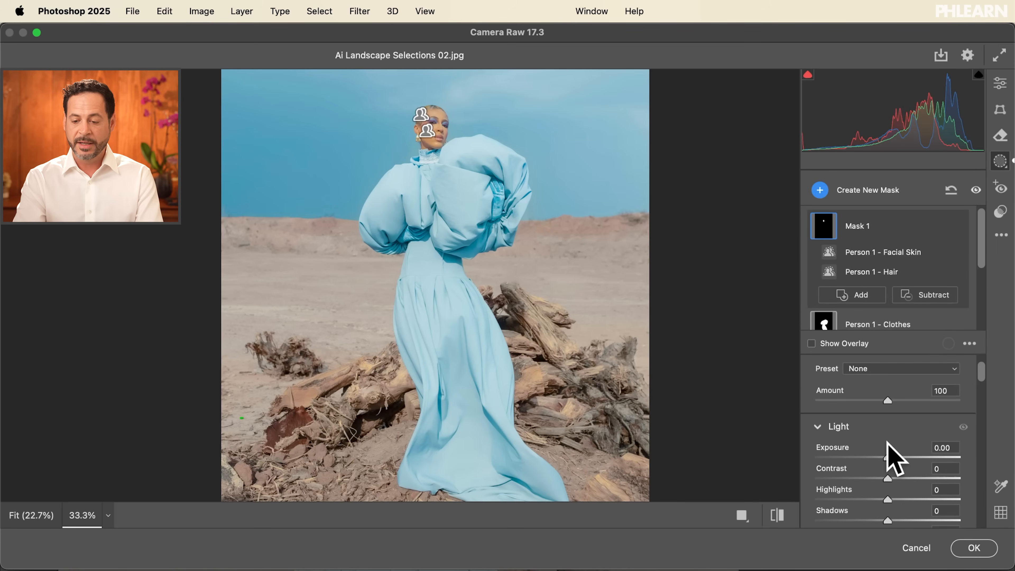
drag(889, 457, 891, 457)
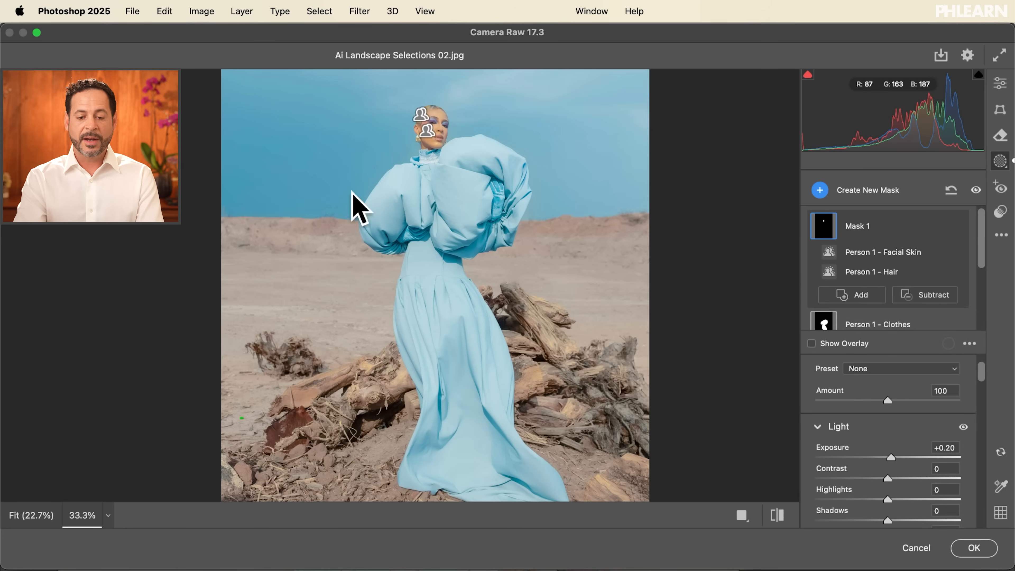
Step: Add a large radial gradient mask centred on the woman's upper body, nearly as wide as the photo, with Exposure +0.85
drag(493, 215, 494, 280)
click(854, 191)
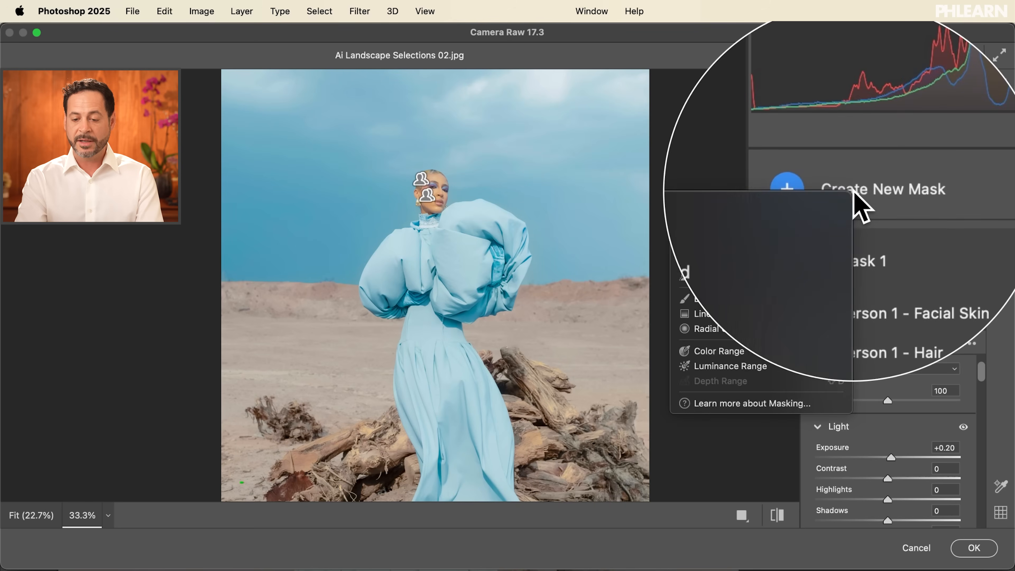
click(751, 329)
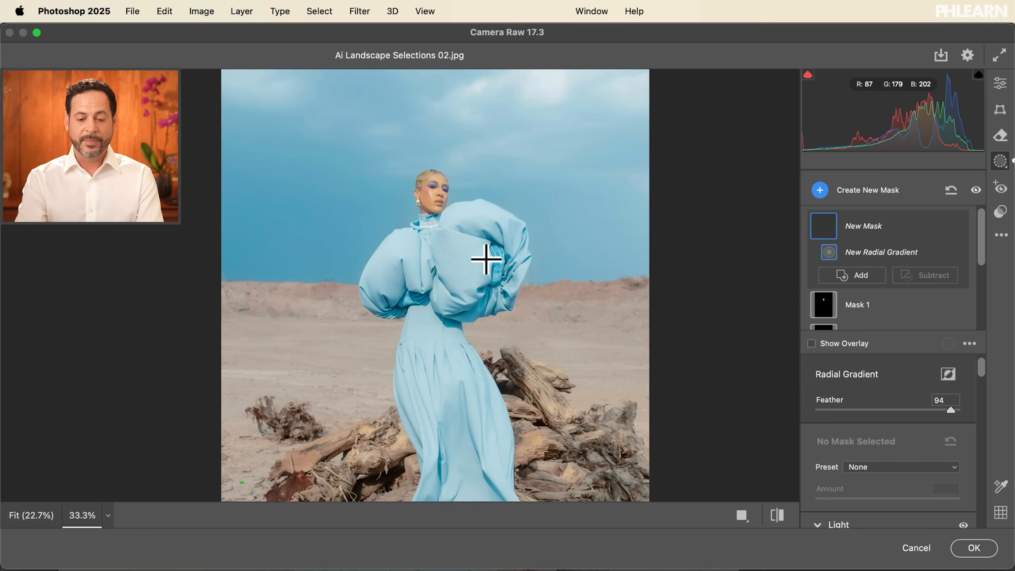
drag(450, 255, 582, 371)
scroll(866, 404, down, 3)
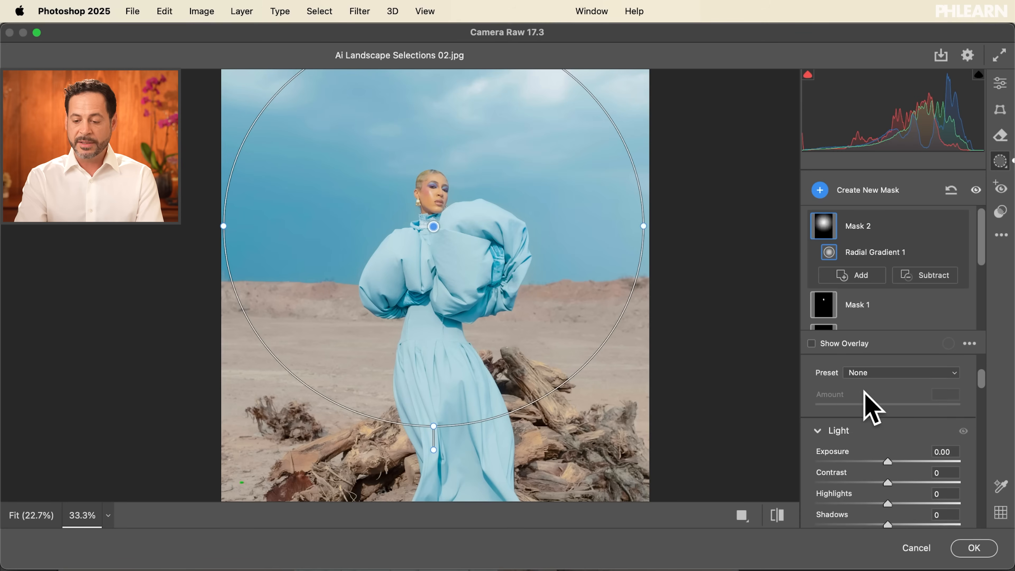
drag(889, 458, 905, 460)
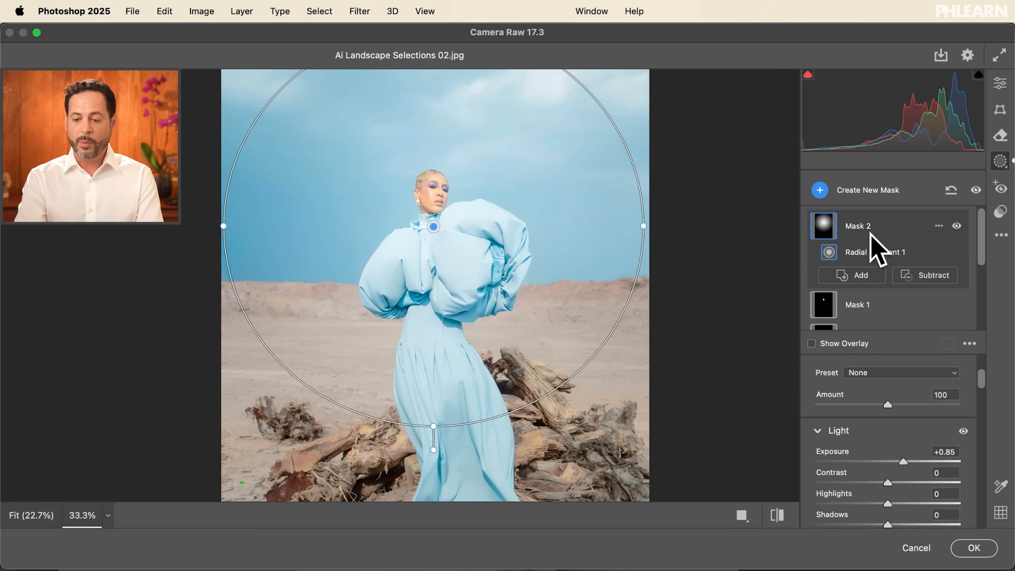
Step: Compare the portrait with the radial gradient's brightening hidden and shown
click(956, 227)
click(956, 226)
click(956, 227)
click(957, 226)
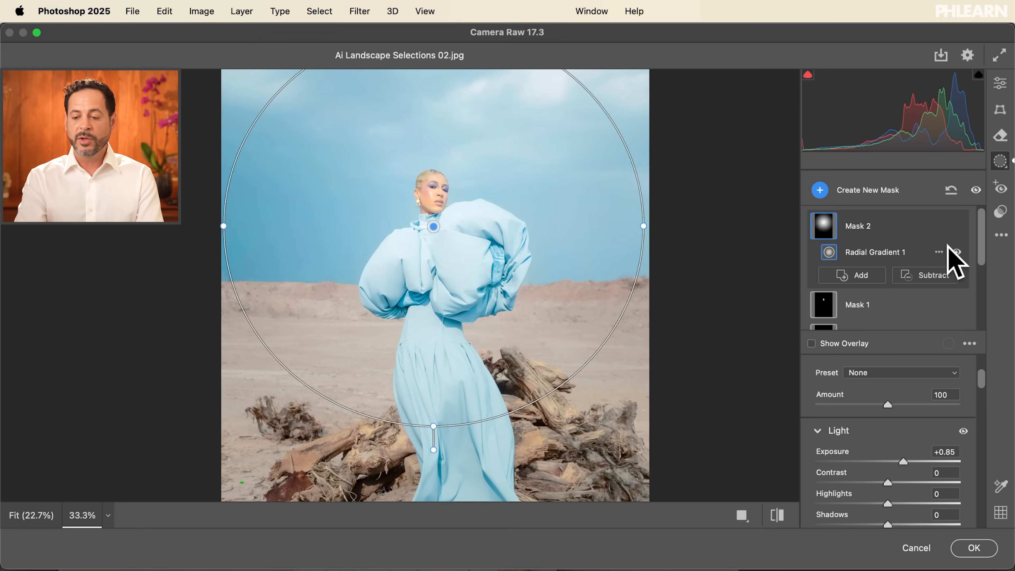
Step: Subtract the subject from the radial gradient mask and compare the photo with that mask hidden and shown
click(926, 275)
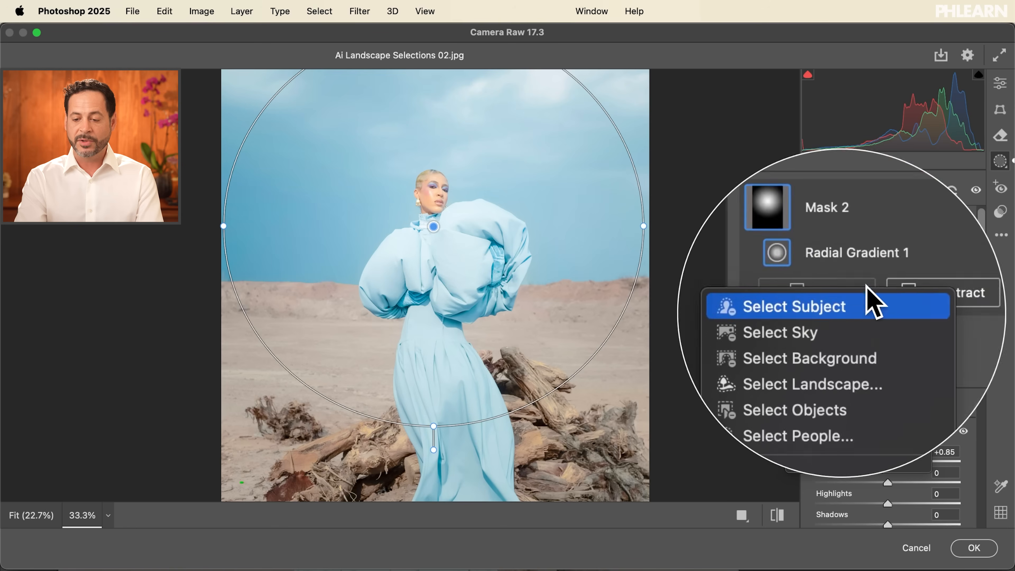
click(863, 287)
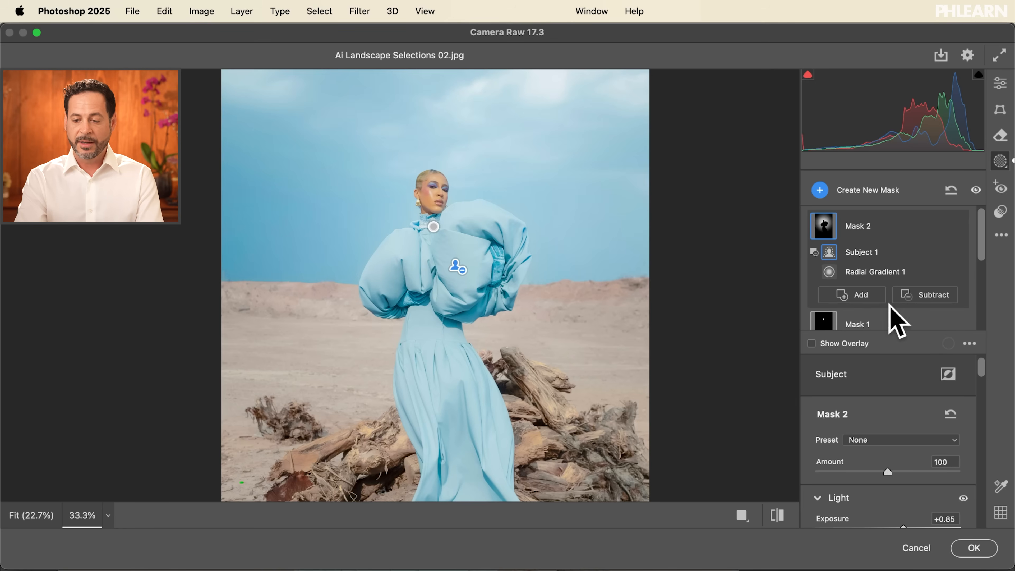
click(957, 226)
click(956, 227)
click(957, 227)
click(957, 226)
Step: Reduce the background glow mask's Exposure to +0.50
scroll(856, 279, down, 3)
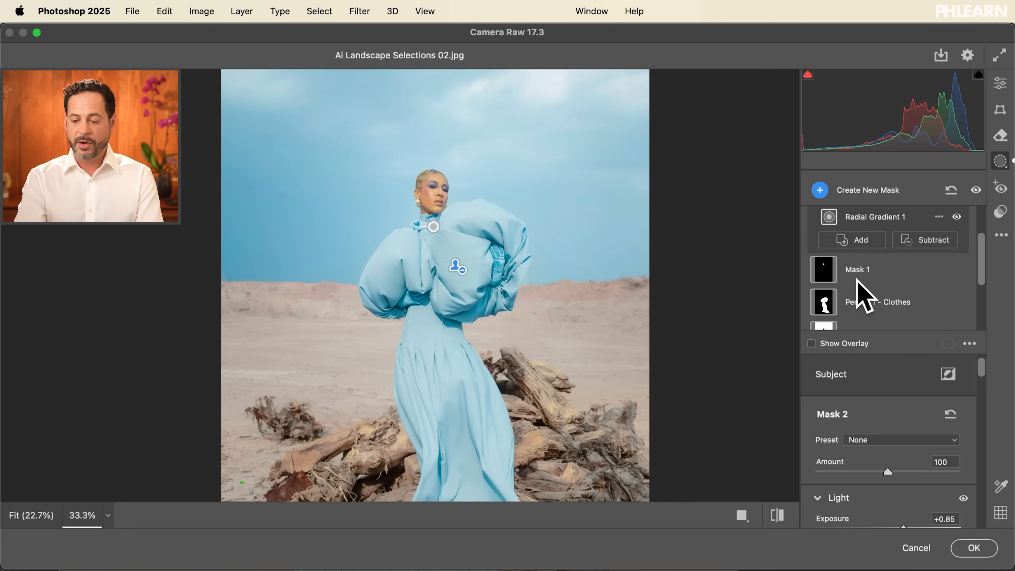
scroll(890, 400, down, 4)
drag(904, 446, 898, 445)
scroll(900, 408, up, 2)
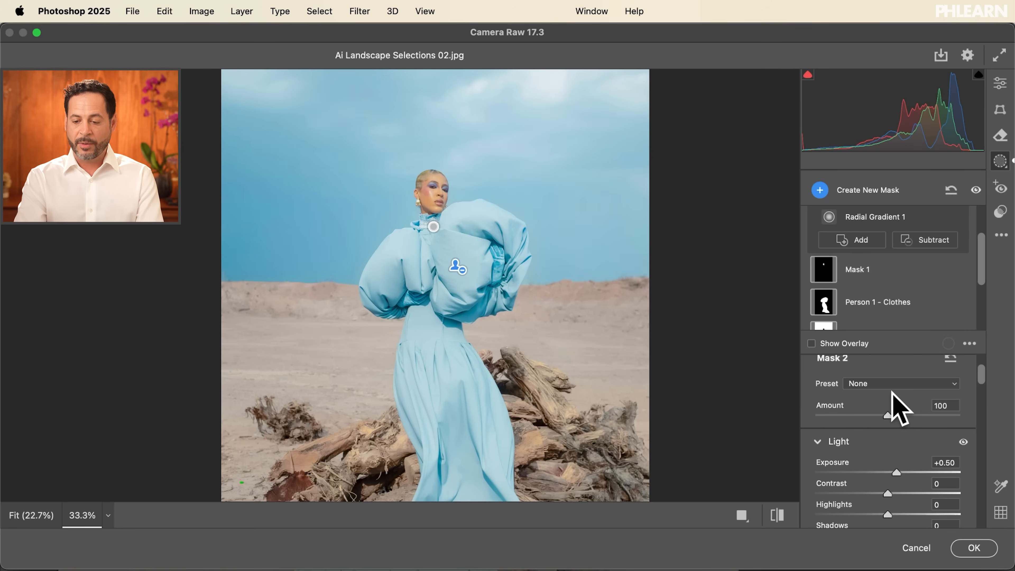
Step: Set the Feather of the glow mask's radial gradient to 75
scroll(893, 437, up, 4)
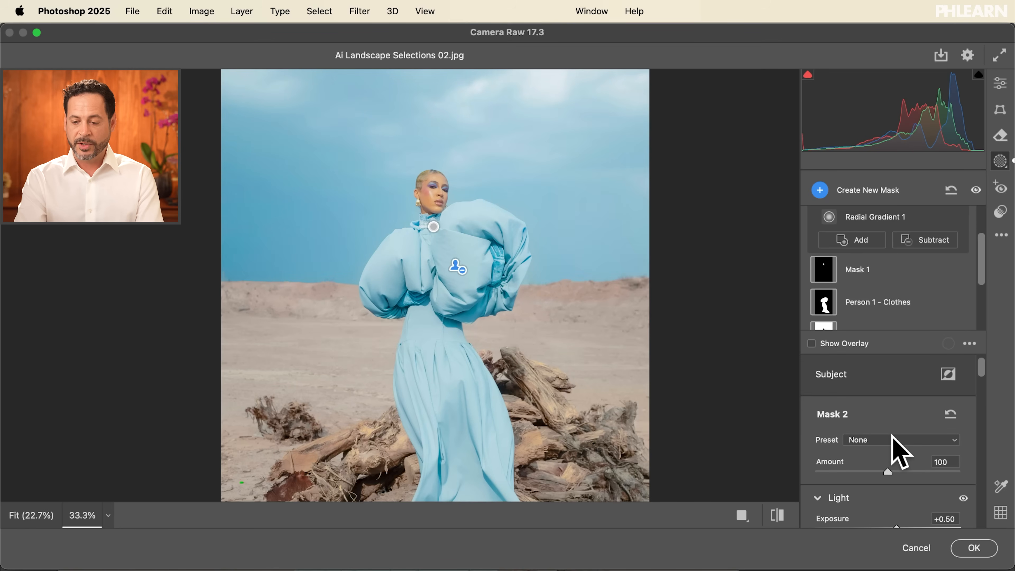
scroll(873, 245, up, 1)
click(874, 240)
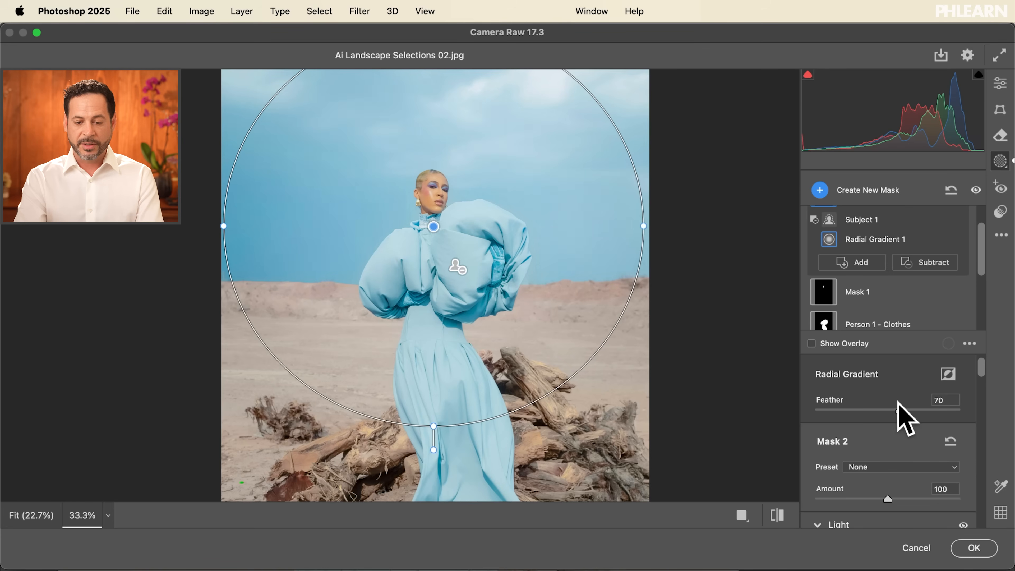
drag(867, 394, 908, 384)
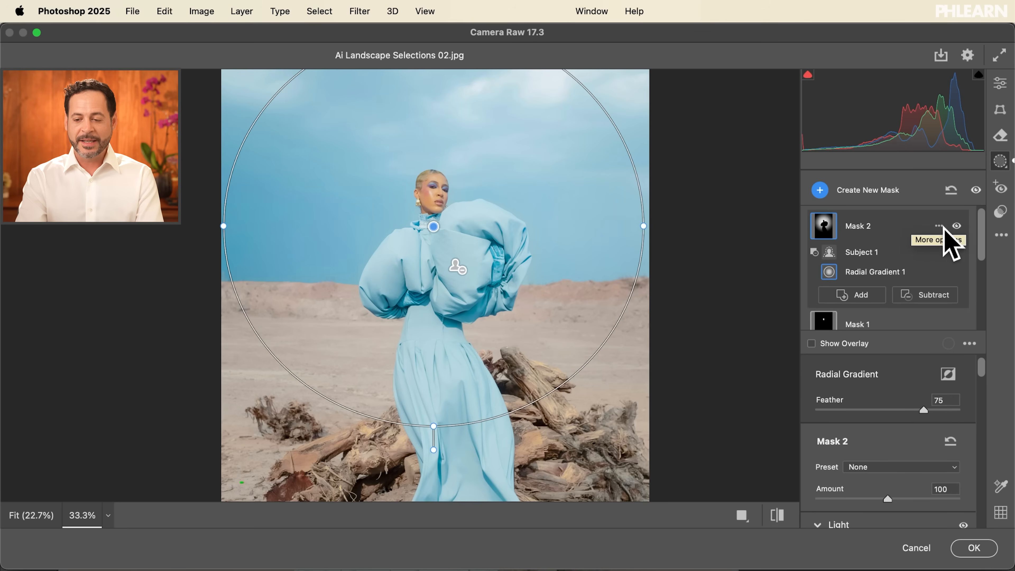
Step: Compare the background glow behind the woman with its mask hidden and shown
click(956, 226)
click(957, 227)
click(957, 226)
click(957, 226)
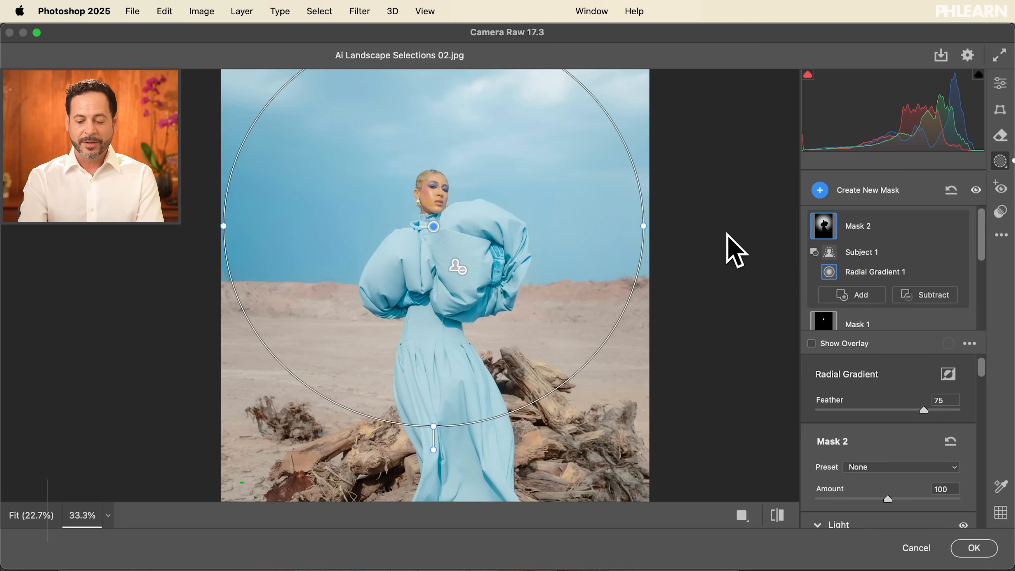
Step: Add another radial gradient mask around the woman, extending beyond the photo's sides, and invert it to affect the outer area
key(super+minus)
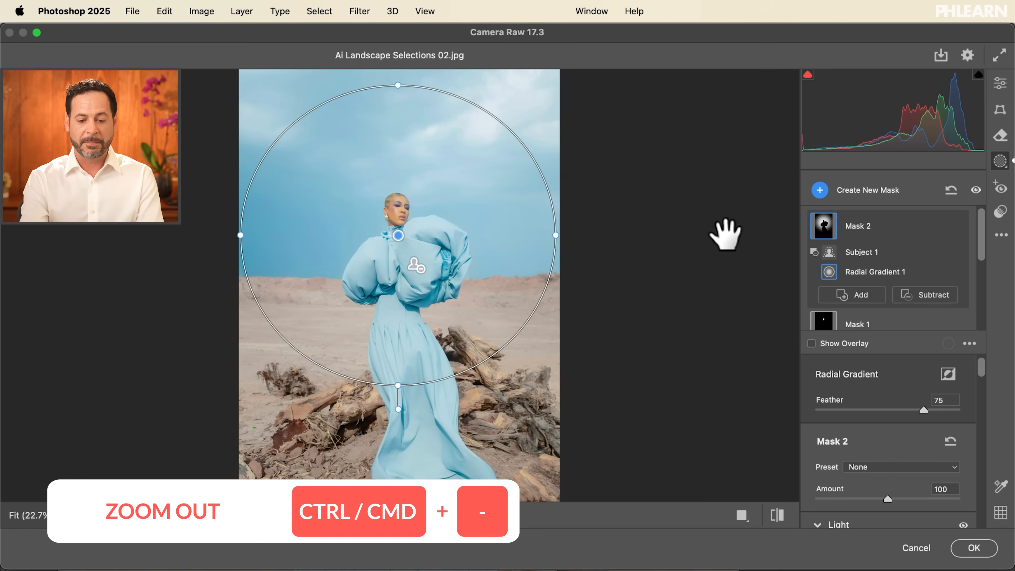
click(821, 191)
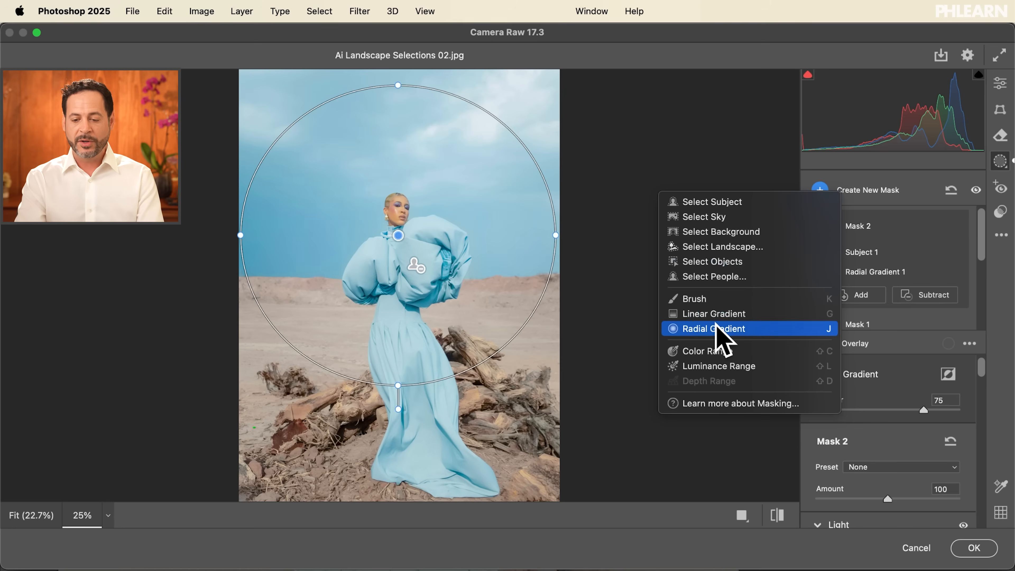
click(716, 329)
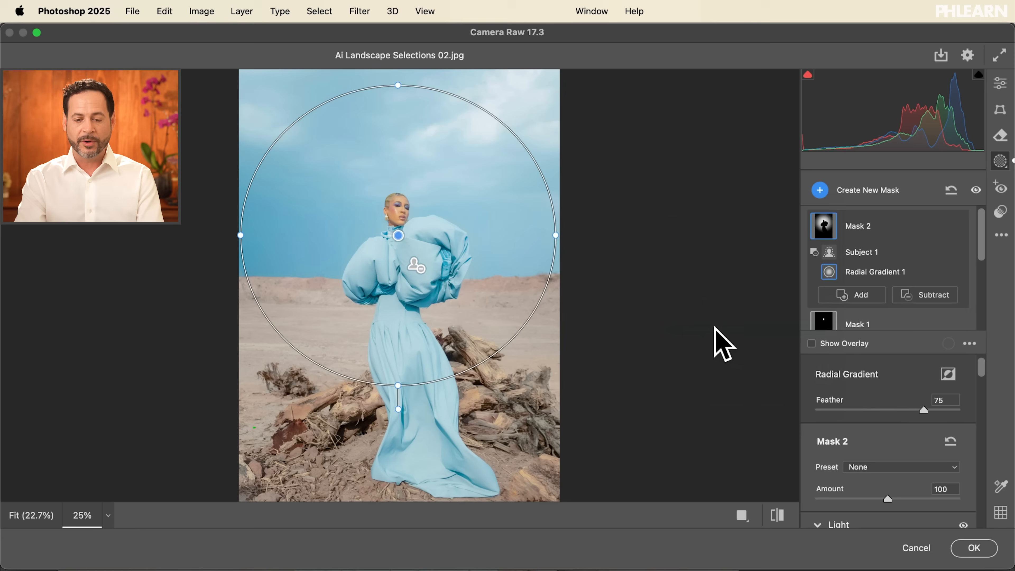
drag(415, 273, 551, 426)
click(946, 376)
Step: Darken the photo's edges by setting the inverted radial gradient mask's Exposure to -0.70
scroll(855, 392, down, 1)
scroll(855, 390, down, 4)
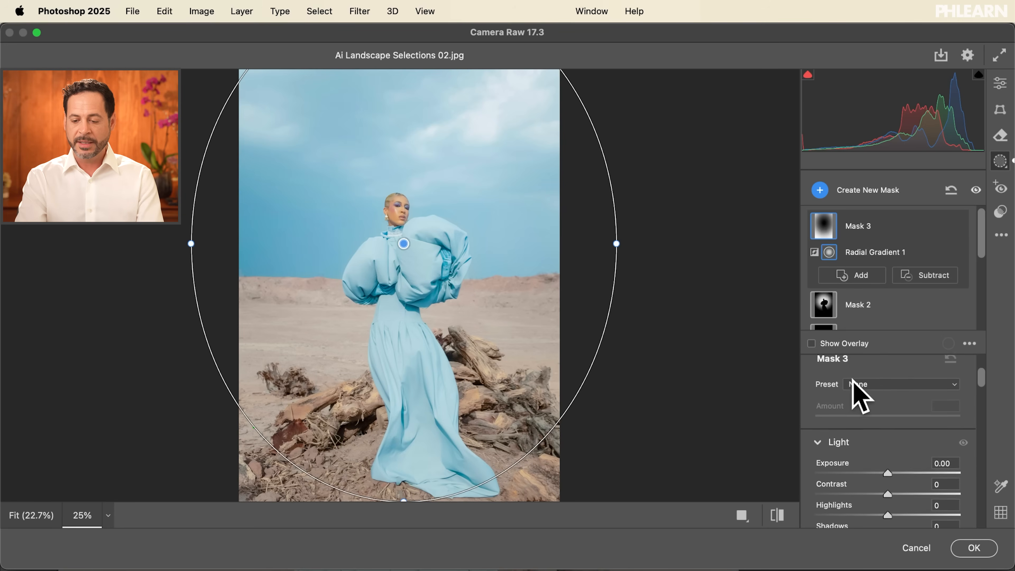
drag(884, 454, 874, 454)
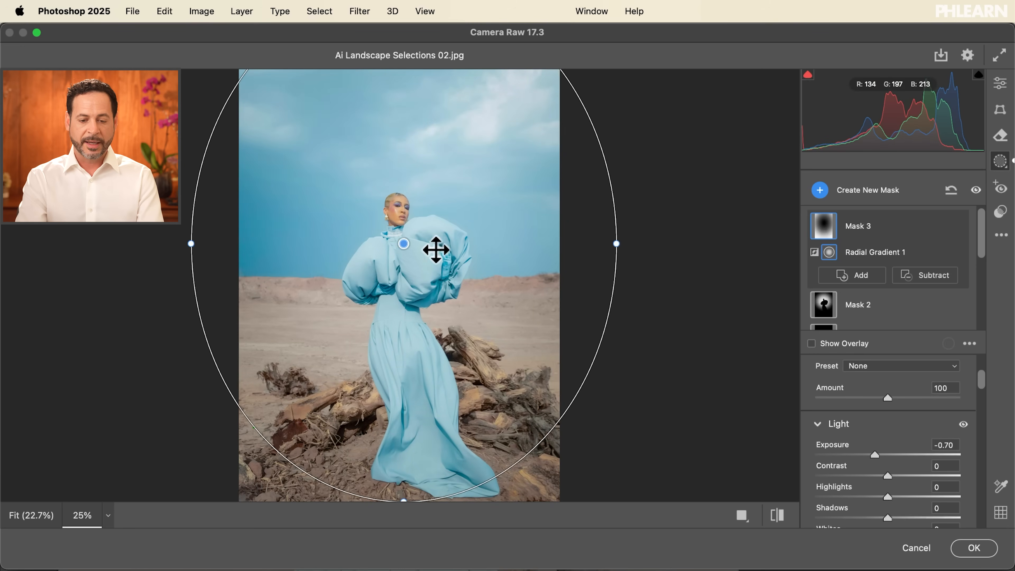
Step: Shift the vignette's radial gradient slightly lower onto the woman's torso, and compare the whole photo before and after the edits
drag(403, 246, 394, 267)
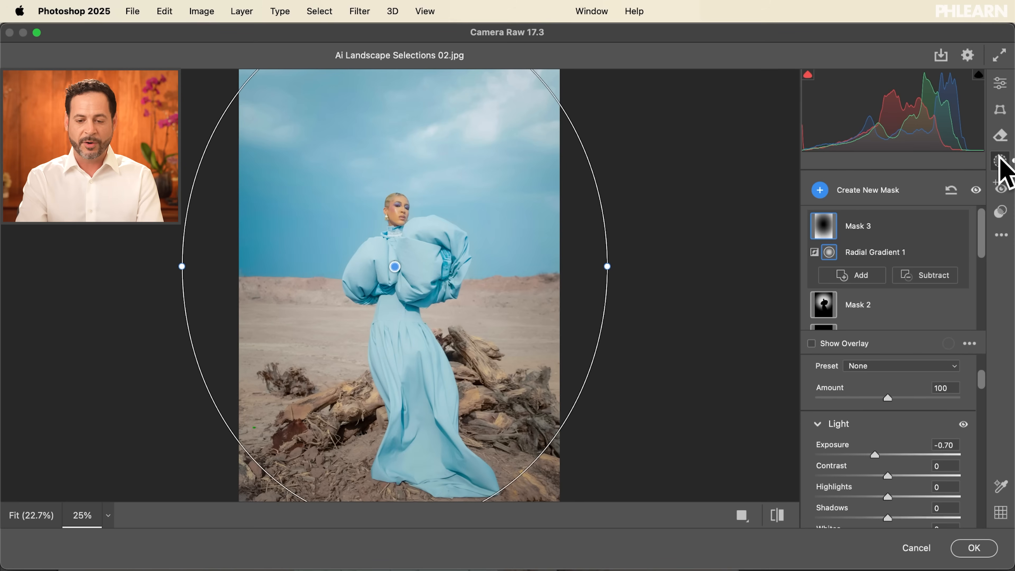
click(1001, 84)
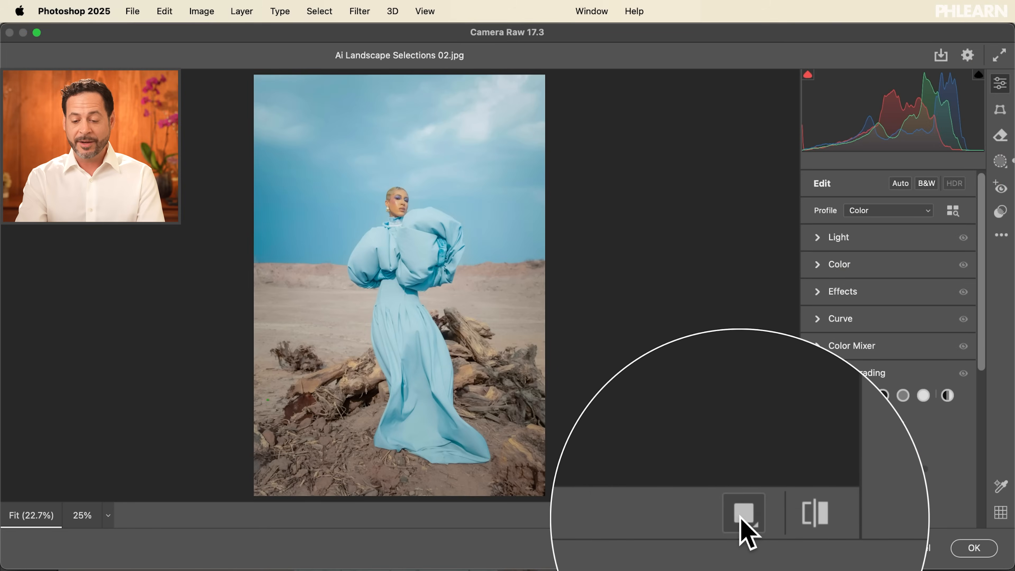
click(747, 515)
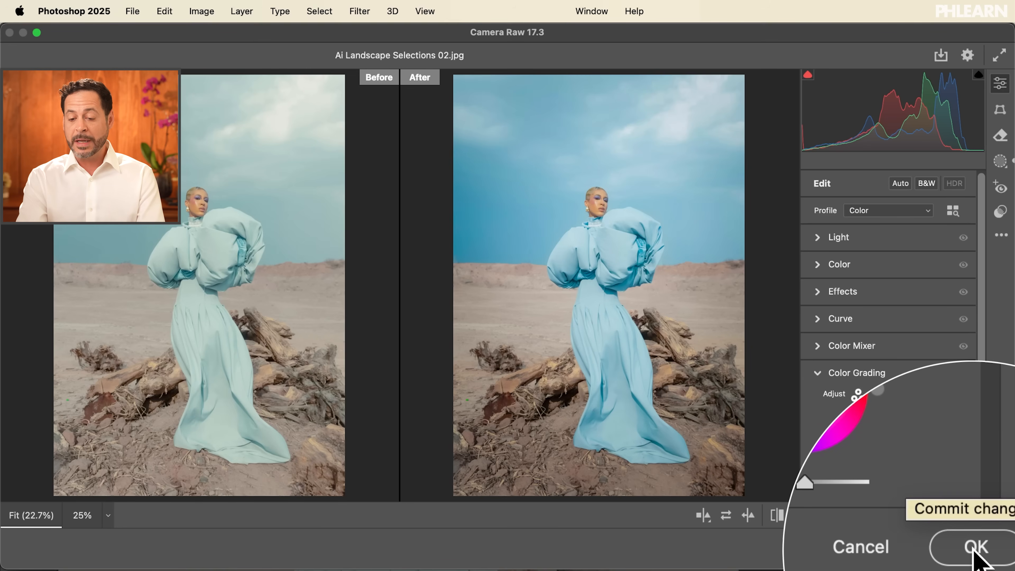
Step: Apply the Camera Raw edits to Layer 0 and inspect the portrait in the document
click(974, 551)
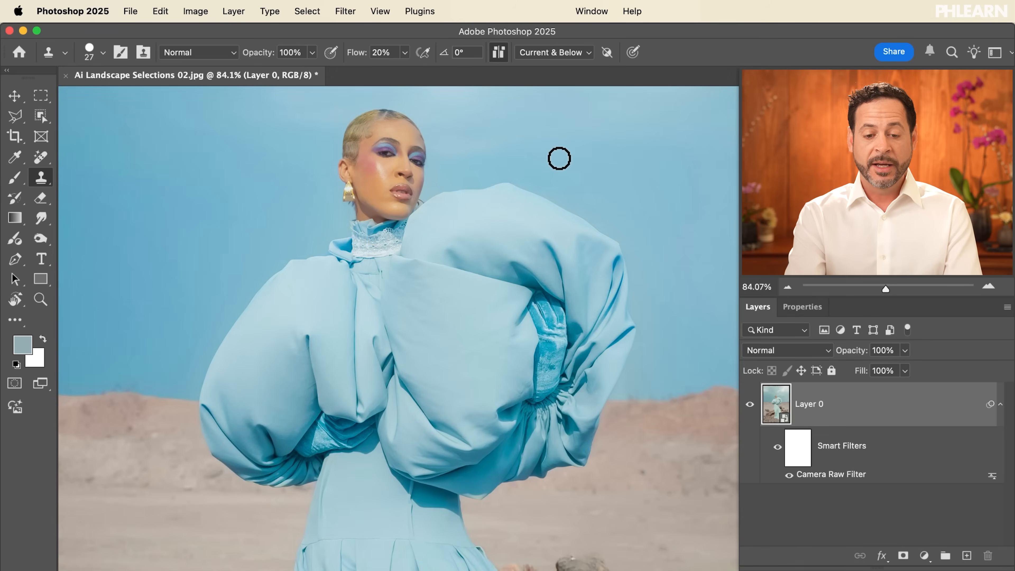
scroll(544, 352, down, 5)
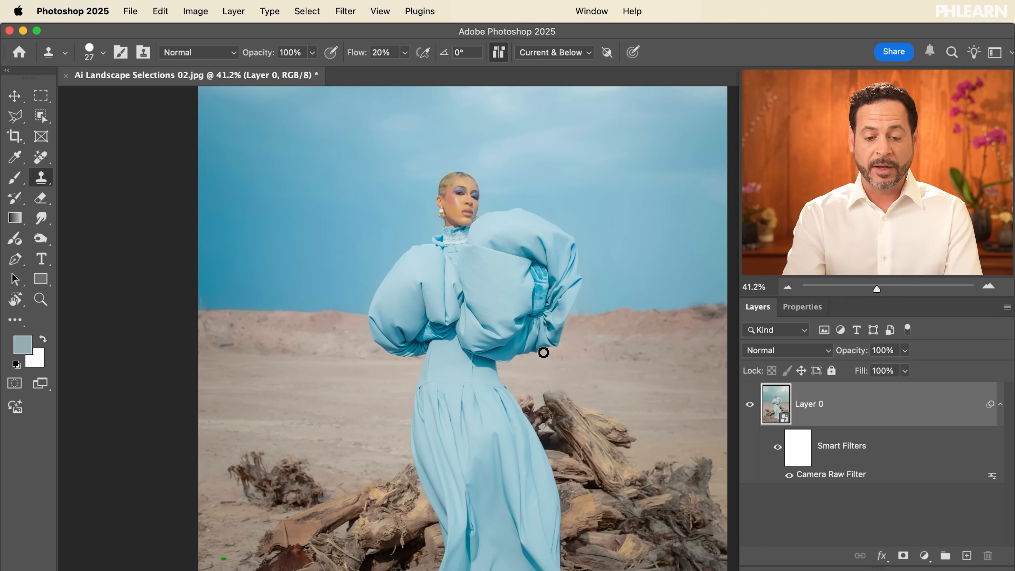
scroll(544, 352, up, 4)
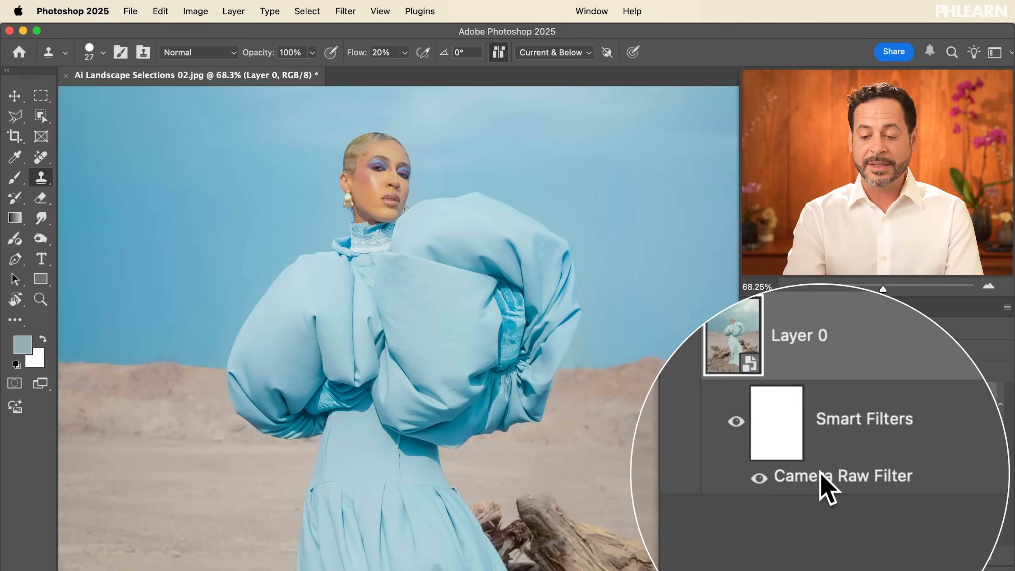
Step: Reopen Layer 0's Camera Raw smart filter, set the Sky mask's Contrast to +61, and apply the change
double_click(820, 478)
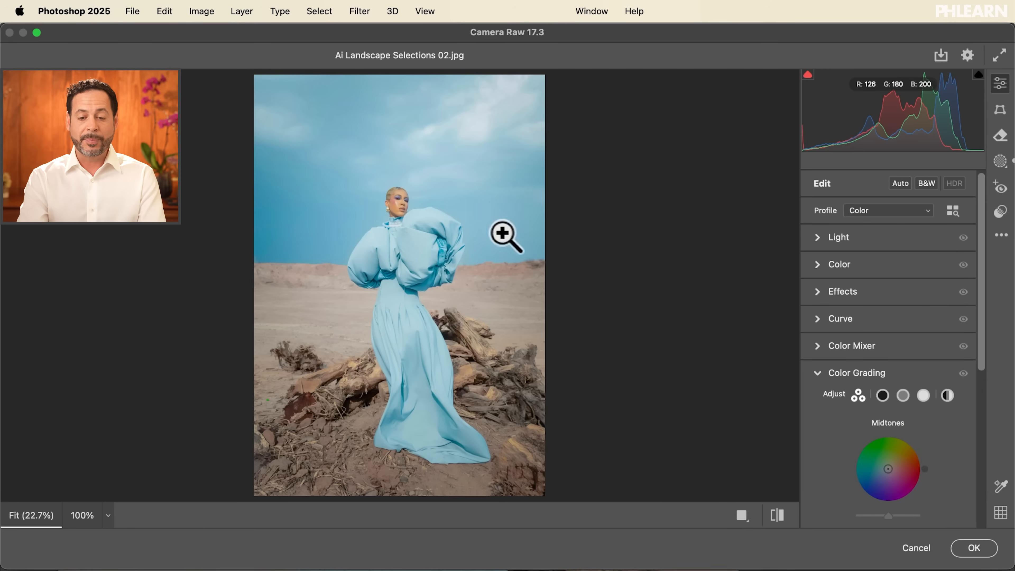
click(996, 161)
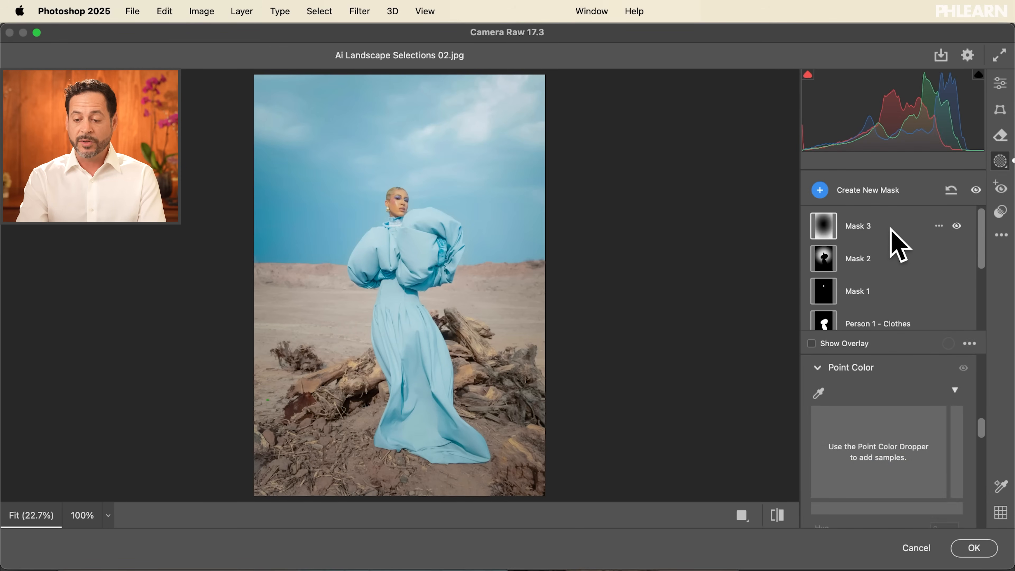
scroll(898, 244, down, 5)
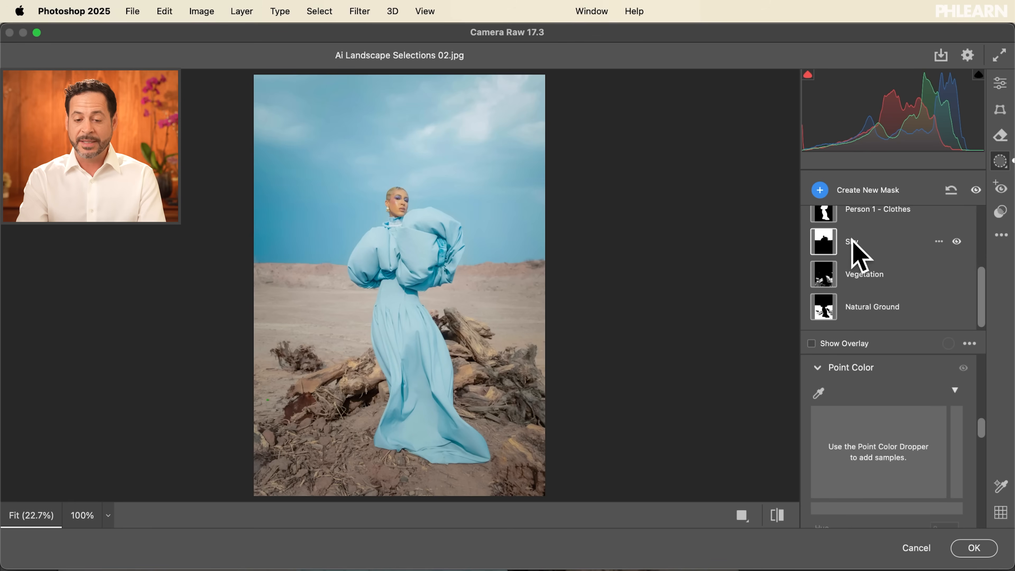
click(863, 245)
scroll(867, 373, down, 3)
drag(888, 458, 930, 446)
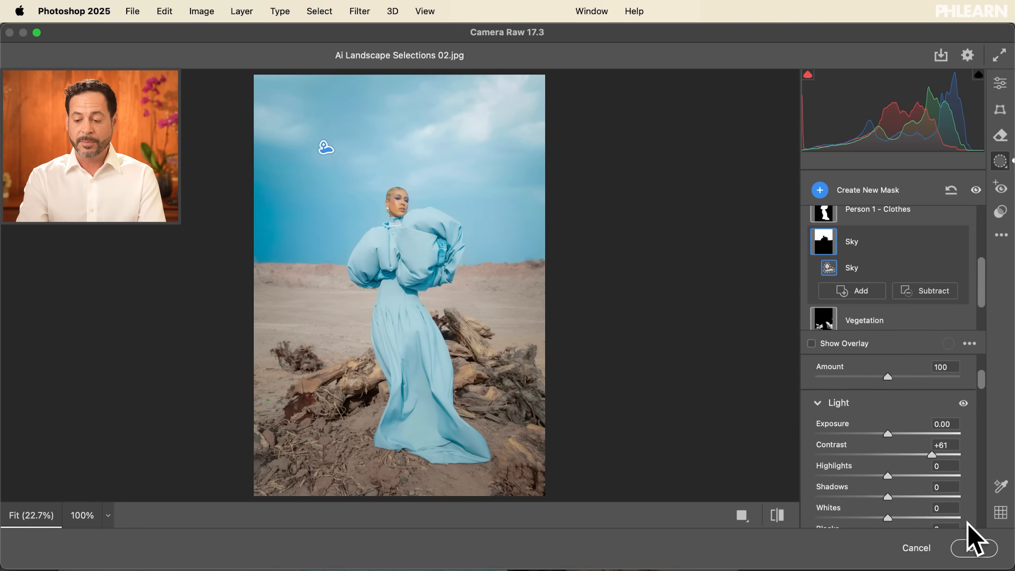
click(972, 549)
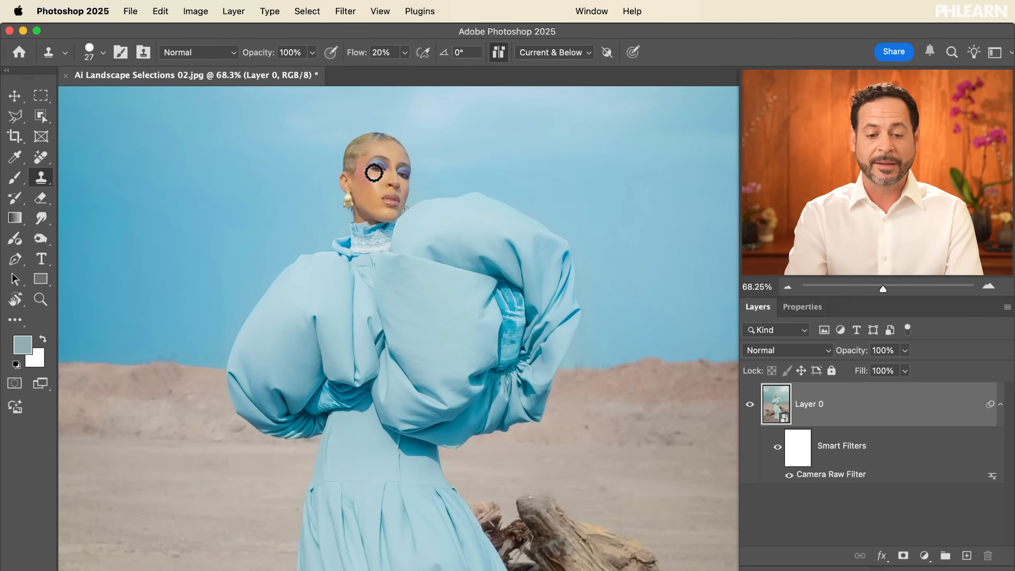